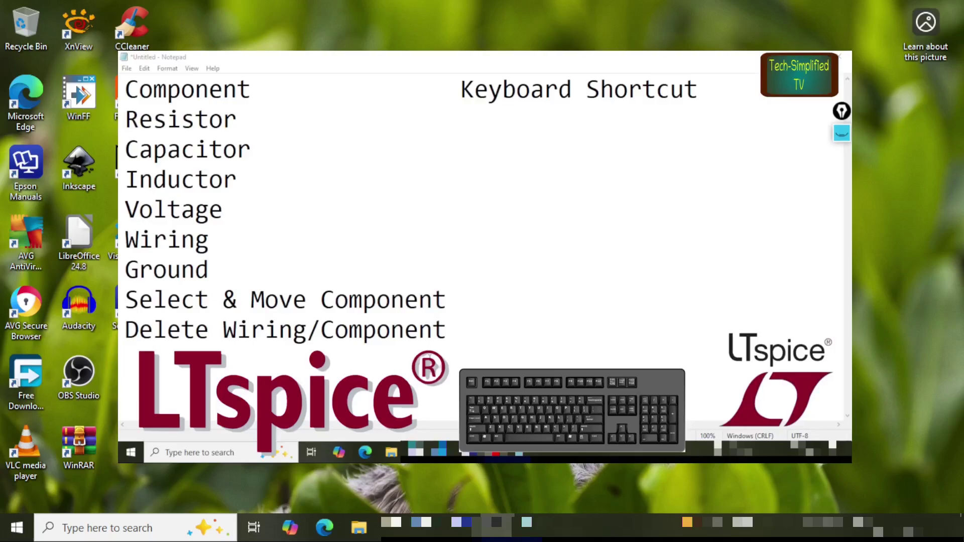
- Extend the first column heading in the shortcut list to read Component/Action
drag(251, 90, 125, 90)
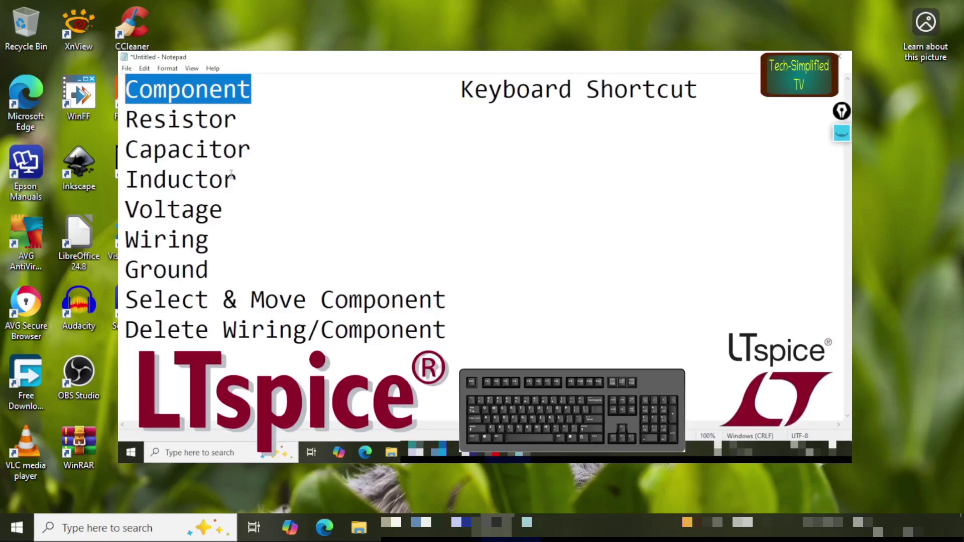
click(254, 90)
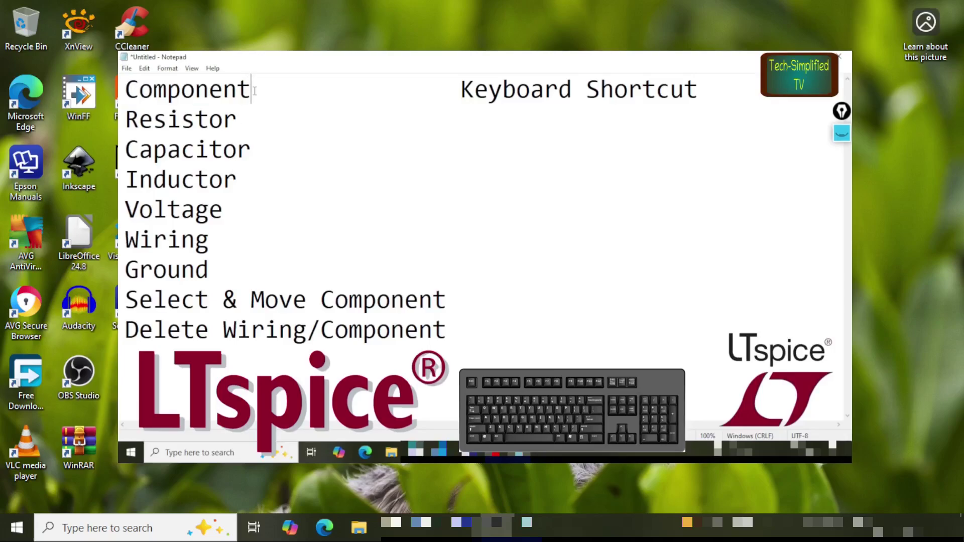
text(/Acti)
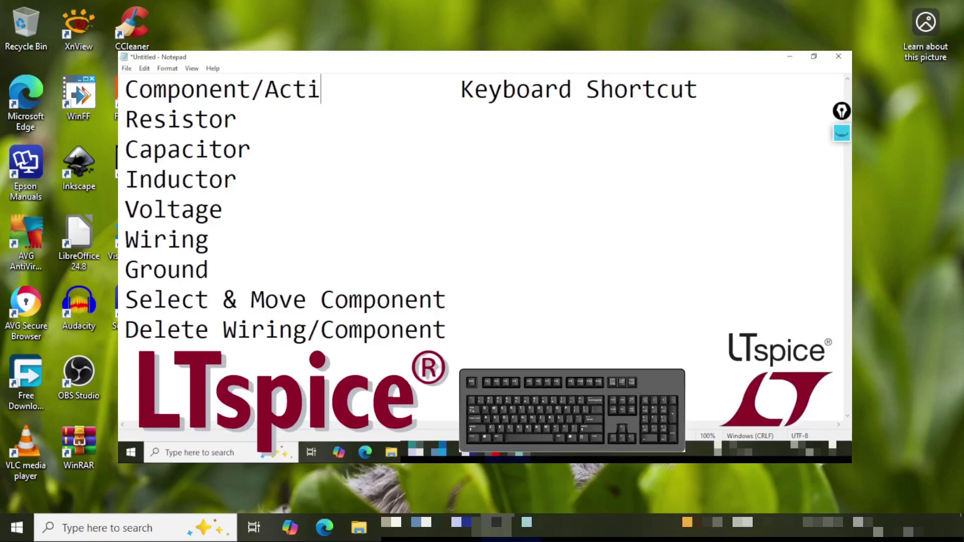
text(on)
drag(572, 91, 823, 95)
click(539, 212)
- Enter the shortcut r for Resistor and c for Capacitor under the Keyboard Shortcut heading
drag(235, 122, 126, 122)
click(281, 127)
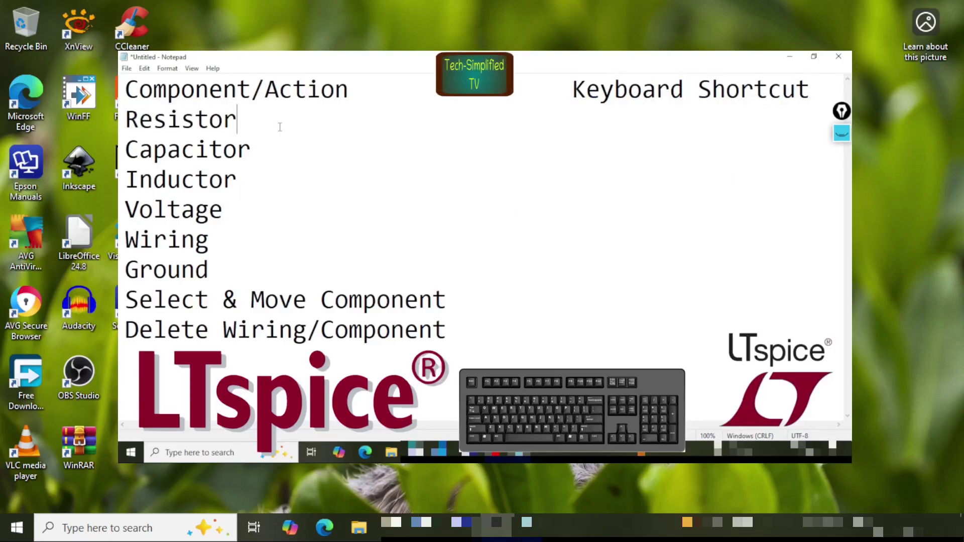
key(Tab)
key(Tab)
key(Tab)
text(r)
click(290, 139)
key(Tab)
key(Tab)
key(Tab)
text(c)
- Enter the shortcut l for Inductor and v for Voltage, aligned in the Keyboard Shortcut column
key(Down)
key(Tab)
key(Tab)
key(Tab)
text(l)
key(Down)
key(Tab)
key(Tab)
key(Tab)
key(Tab)
key(ctrl+z)
key(ctrl+z)
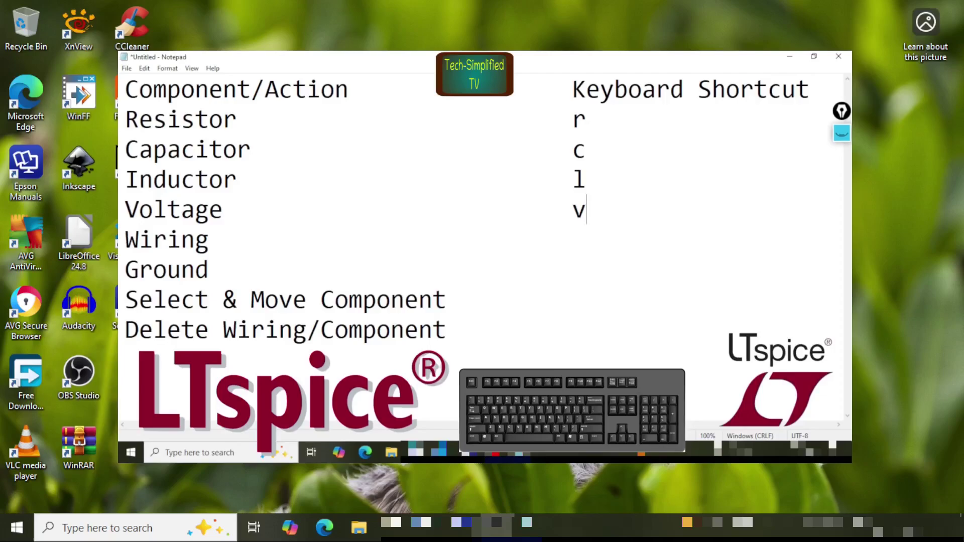
- Enter the shortcut w for Wiring and g for Ground, aligned in the Keyboard Shortcut column
key(Down)
key(Tab)
key(Tab)
key(Tab)
key(Tab)
text(w)
click(573, 270)
text(g)
- Enter m for Select & Move Component and Delete for Delete Wiring/Component in the shortcut column
key(Down)
key(Tab)
text(m)
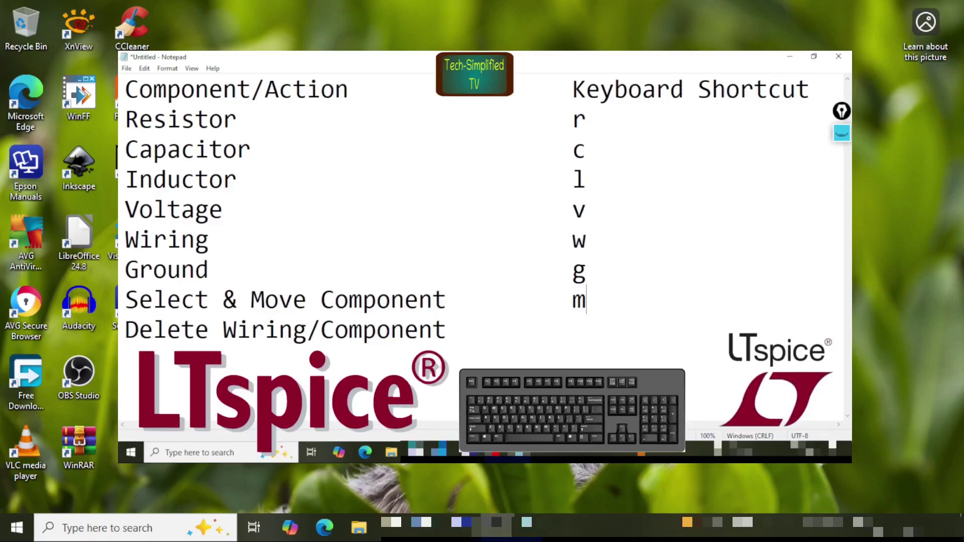
key(Down)
key(Tab)
text(Delete)
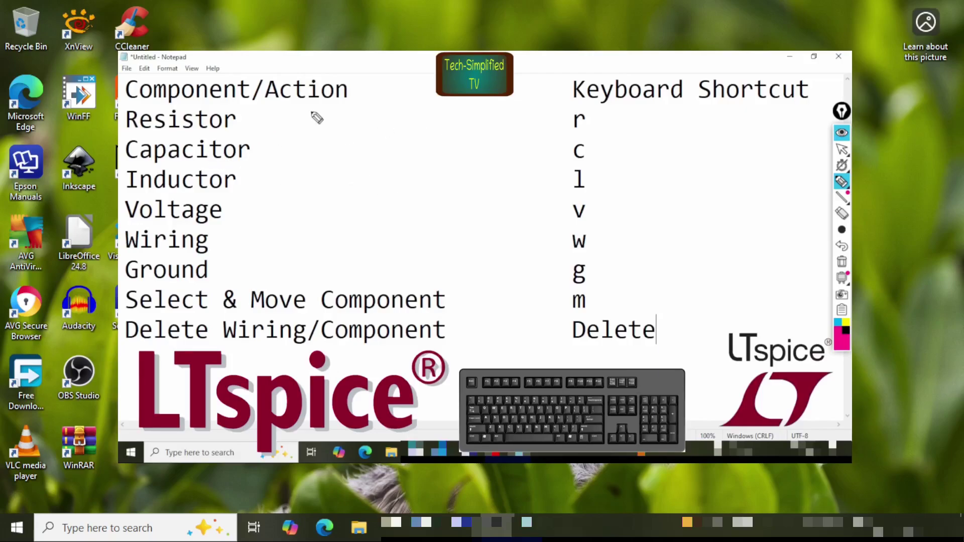
- Underline both column headings with the pen and draw a line from each component or action to its shortcut
drag(124, 103, 354, 92)
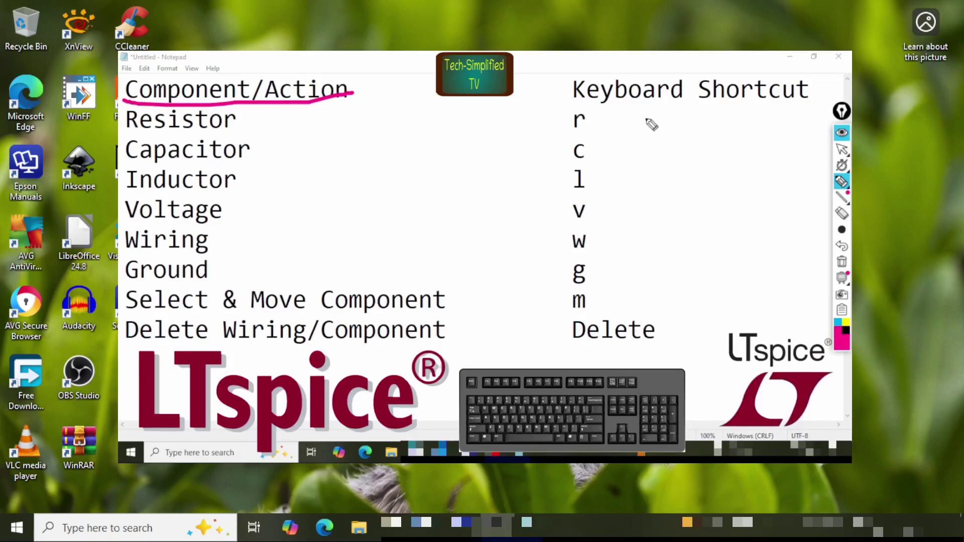
drag(559, 104, 786, 102)
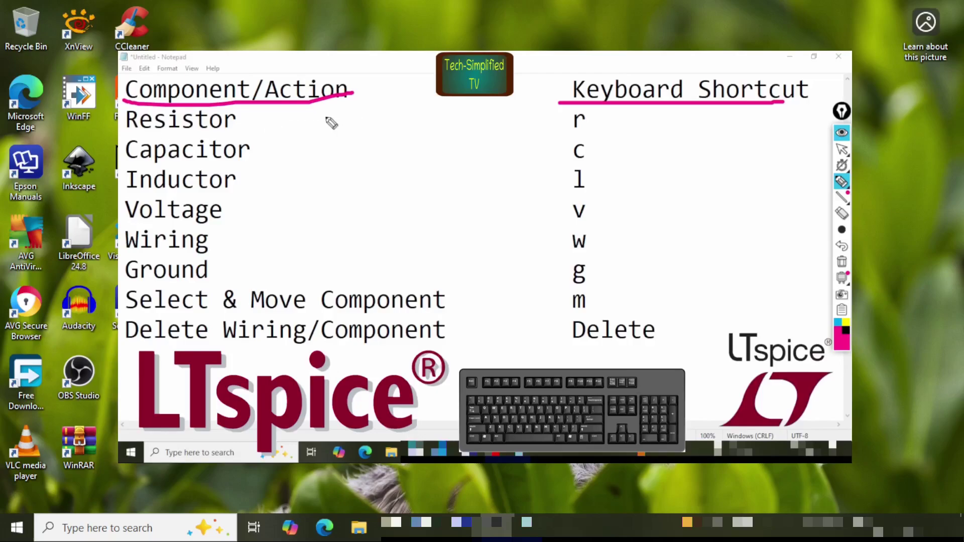
drag(252, 119, 566, 121)
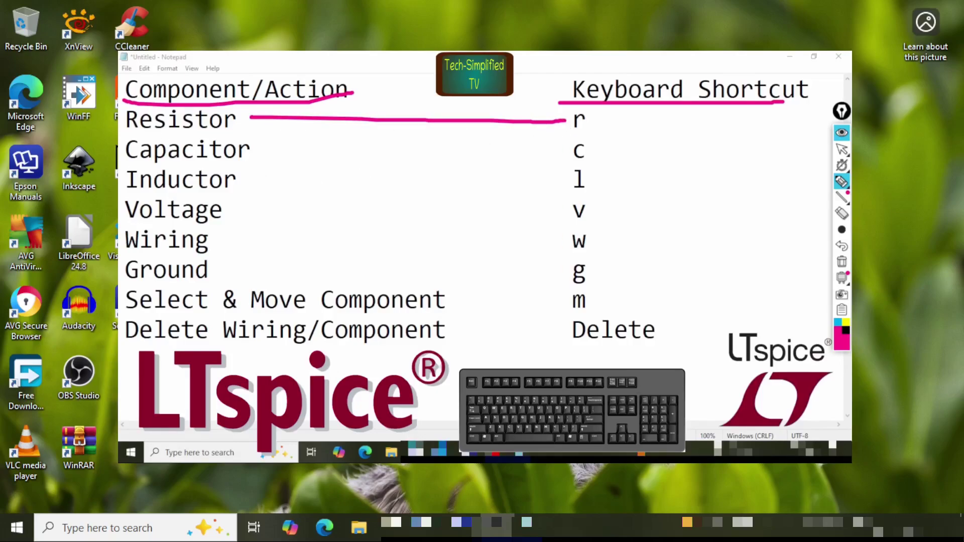
drag(255, 150, 570, 149)
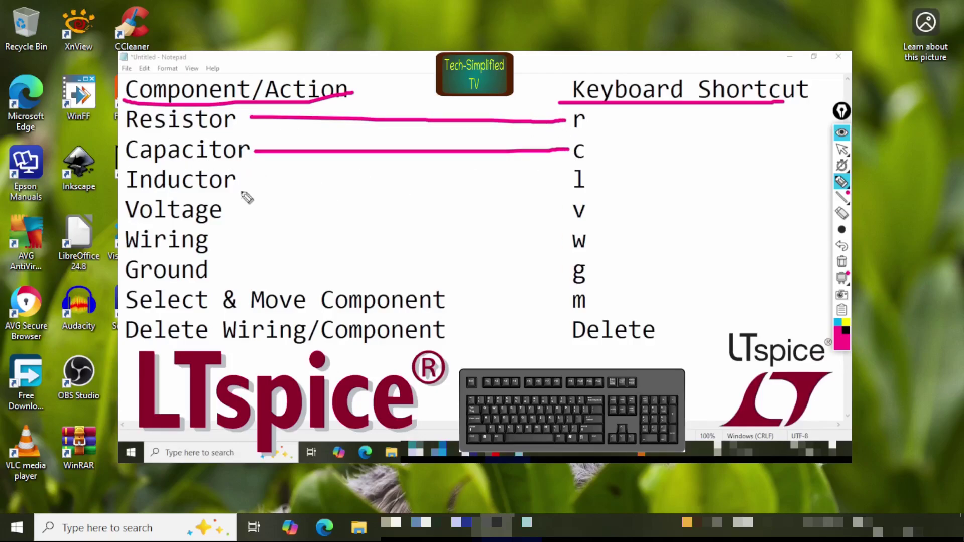
drag(243, 181, 573, 179)
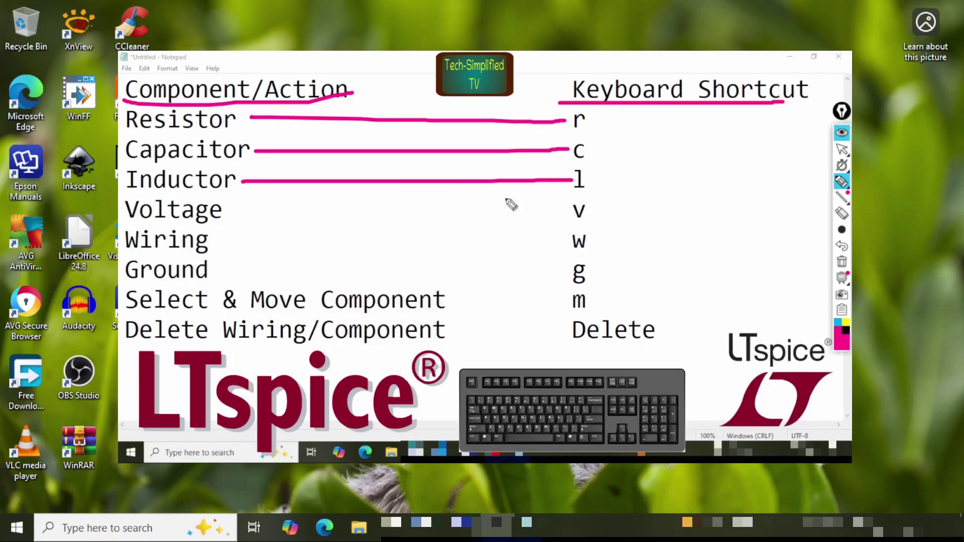
drag(232, 215, 554, 209)
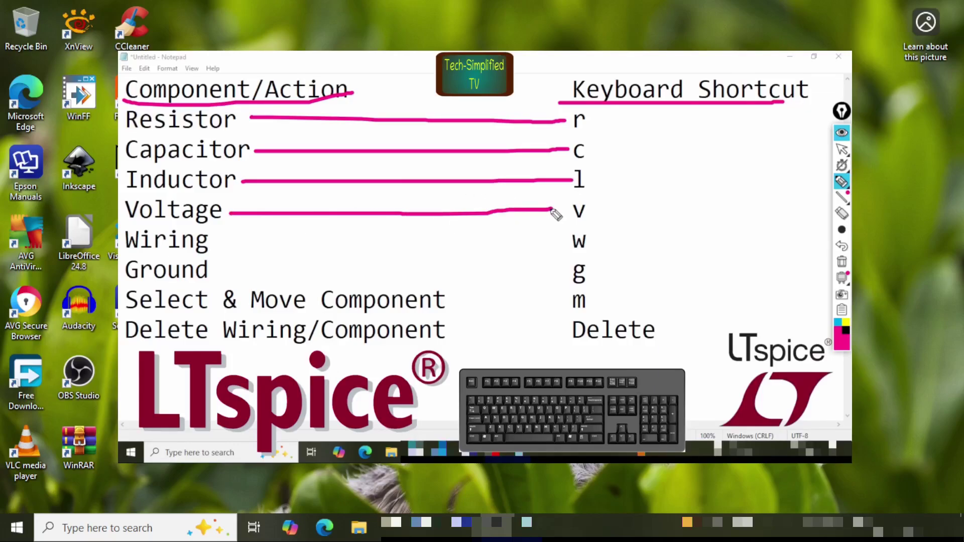
drag(215, 240, 565, 242)
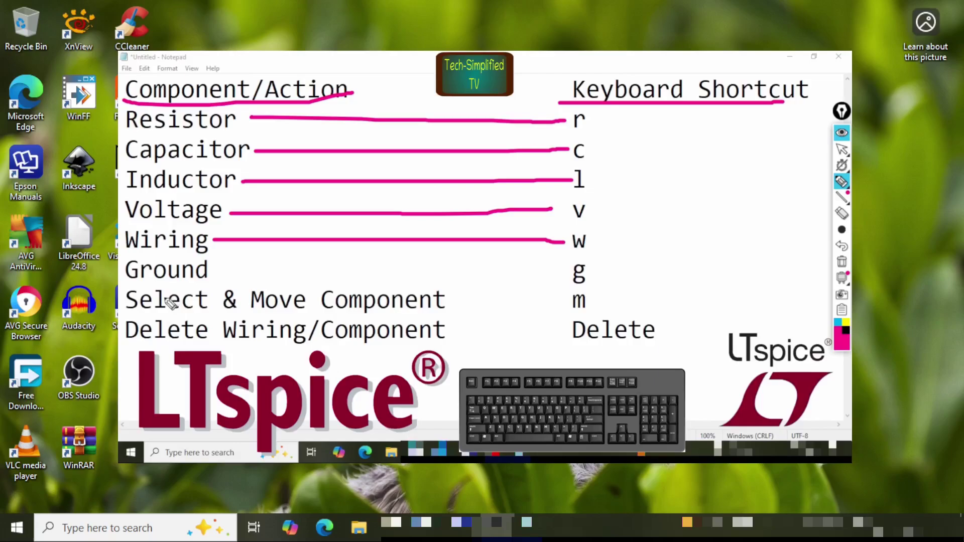
drag(217, 274, 566, 270)
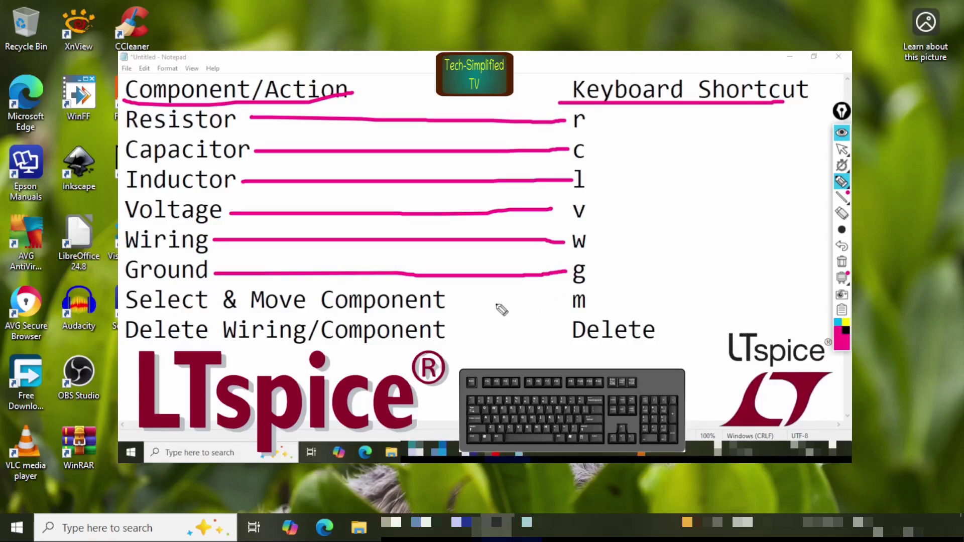
drag(454, 301, 561, 302)
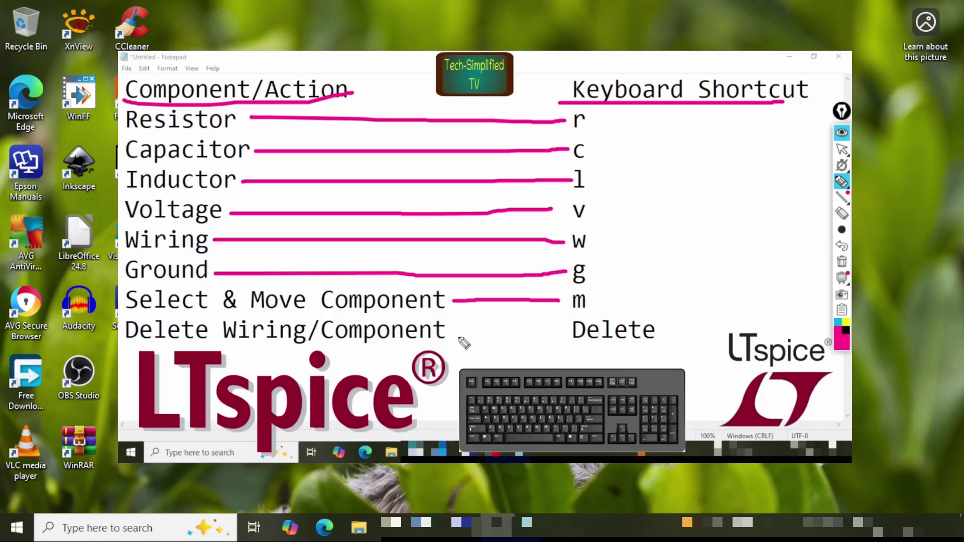
drag(454, 332, 565, 330)
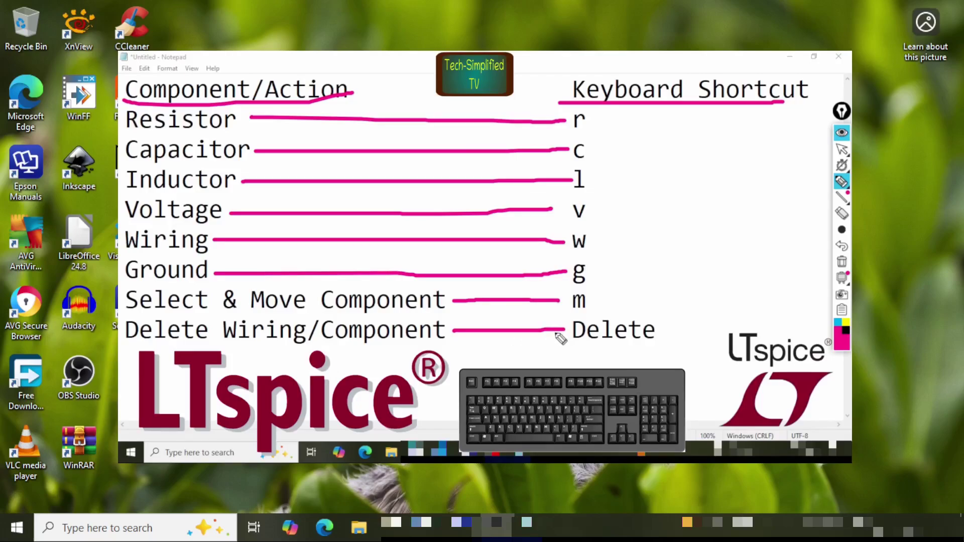
- Sketch a scissors symbol beside the Delete shortcut and a long horizontal line below the list
drag(697, 313, 679, 352)
mouse_move(669, 317)
mouse_down()
mouse_move(722, 349)
mouse_move(684, 360)
mouse_move(672, 352)
mouse_up()
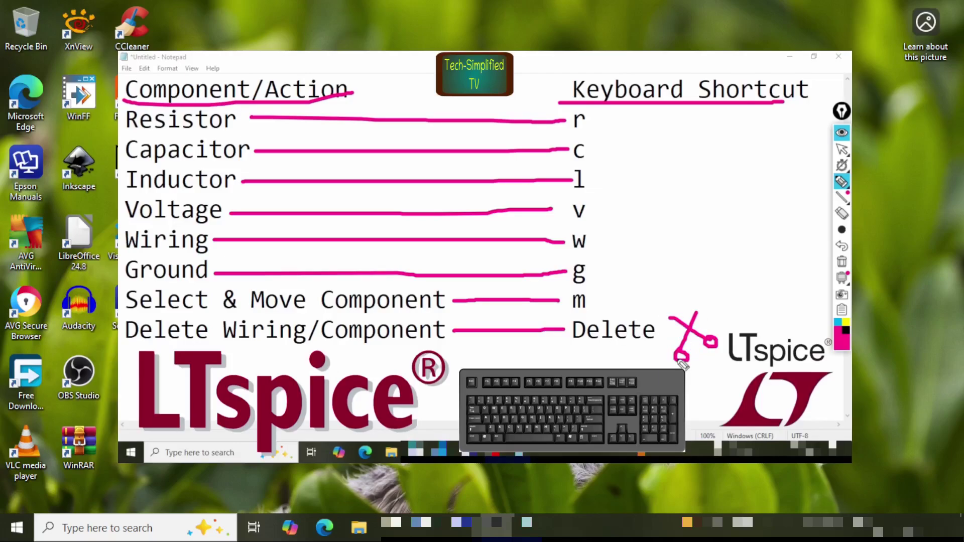
drag(278, 393, 790, 392)
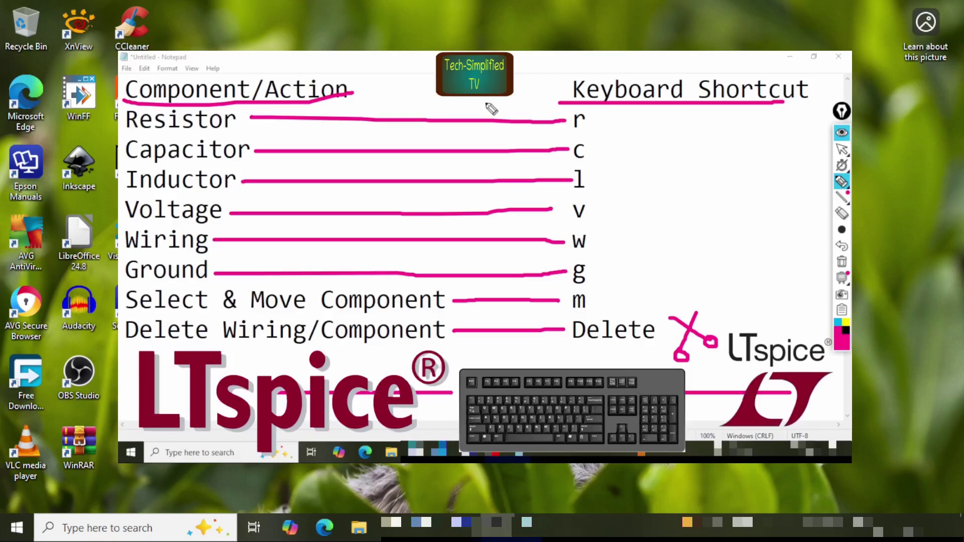
- Leave the annotated shortcut list, open LTspice and start a new schematic
key(ctrl+shift+1)
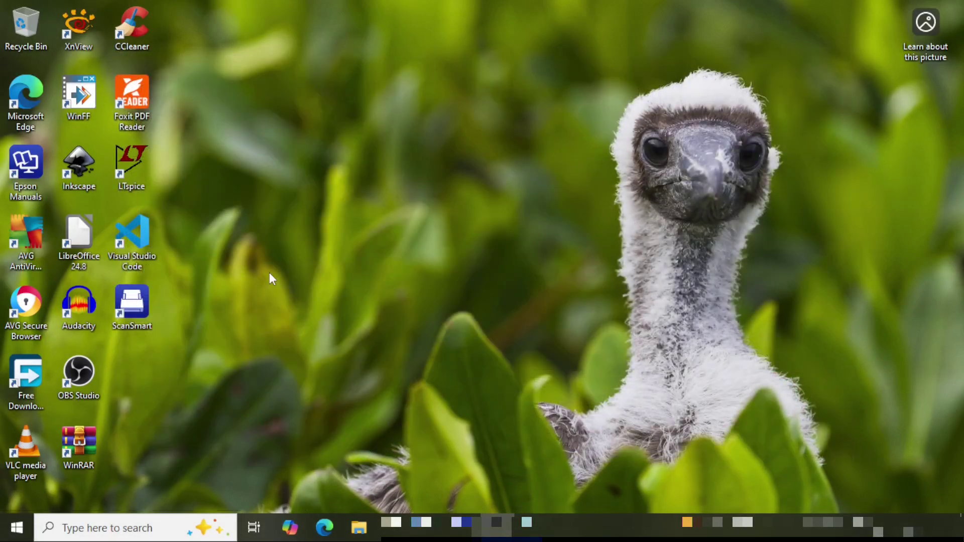
key(ctrl+shift+1)
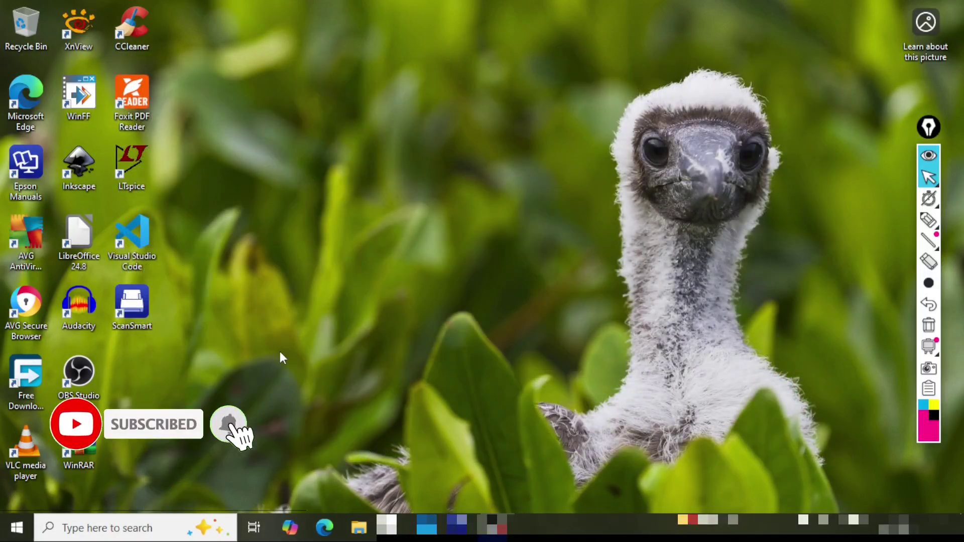
double_click(134, 170)
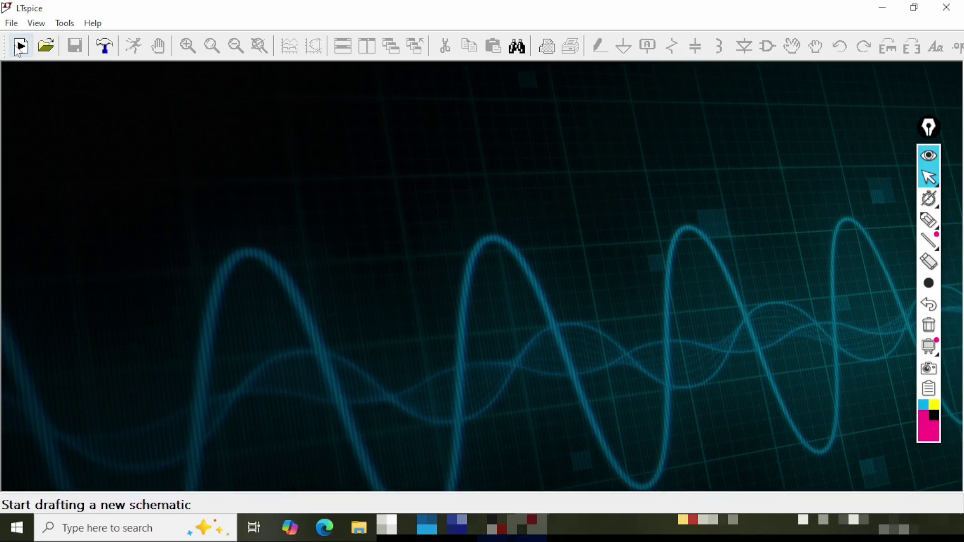
click(21, 47)
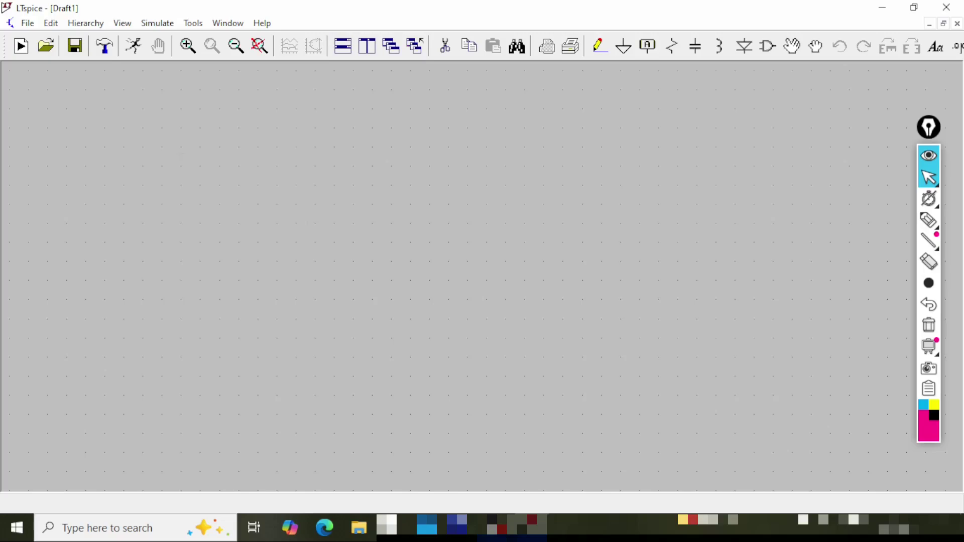
- Save the new schematic as NMOS-Charecteristics in the TechSimplifiedTV folder
click(27, 23)
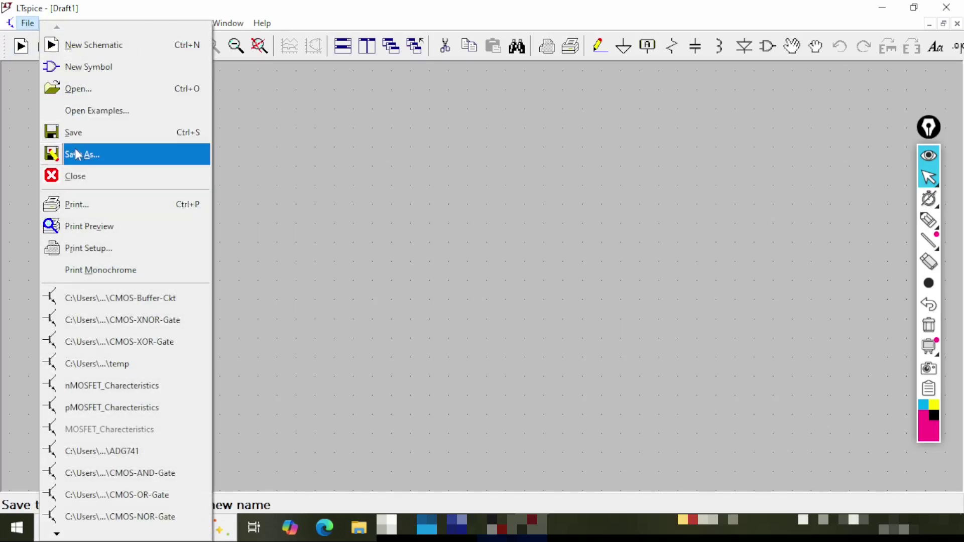
click(93, 151)
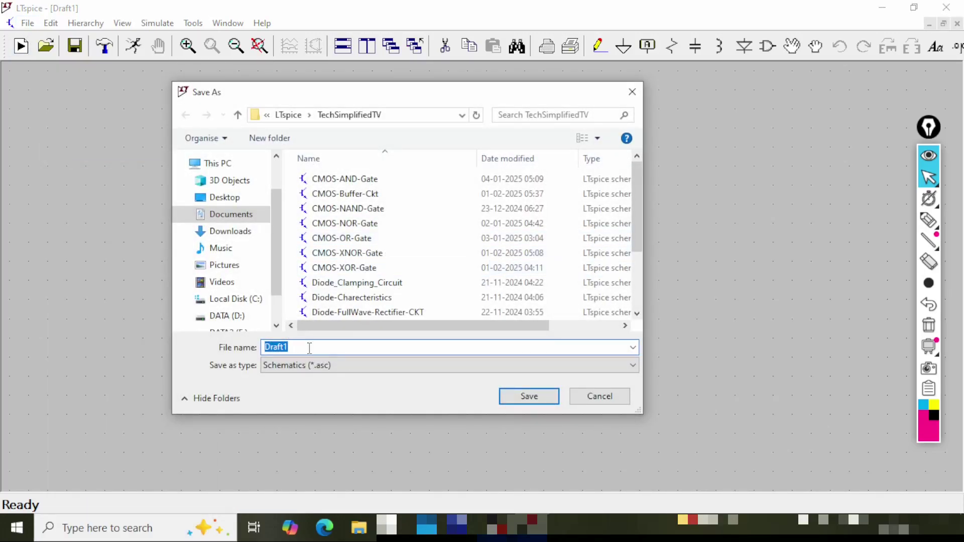
text(S-Charecteristics)
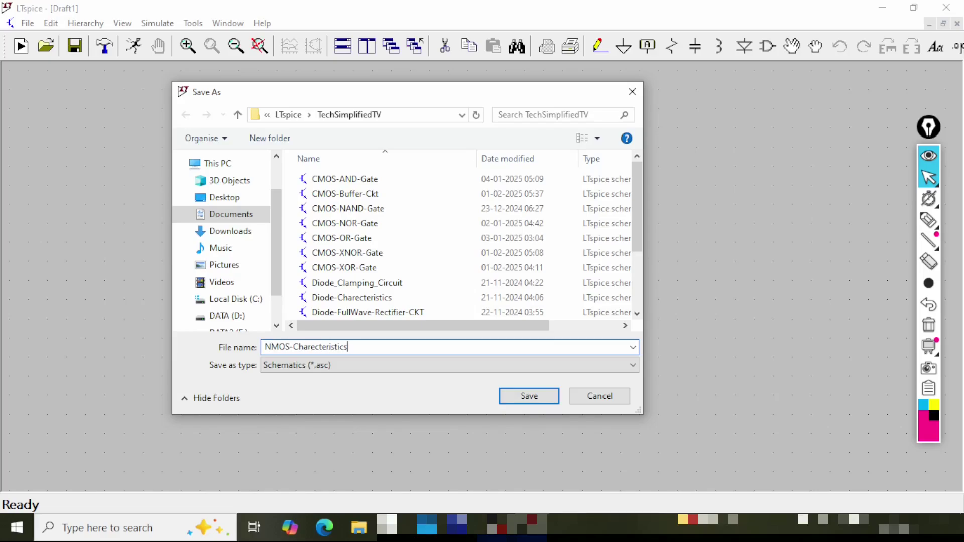
key(Return)
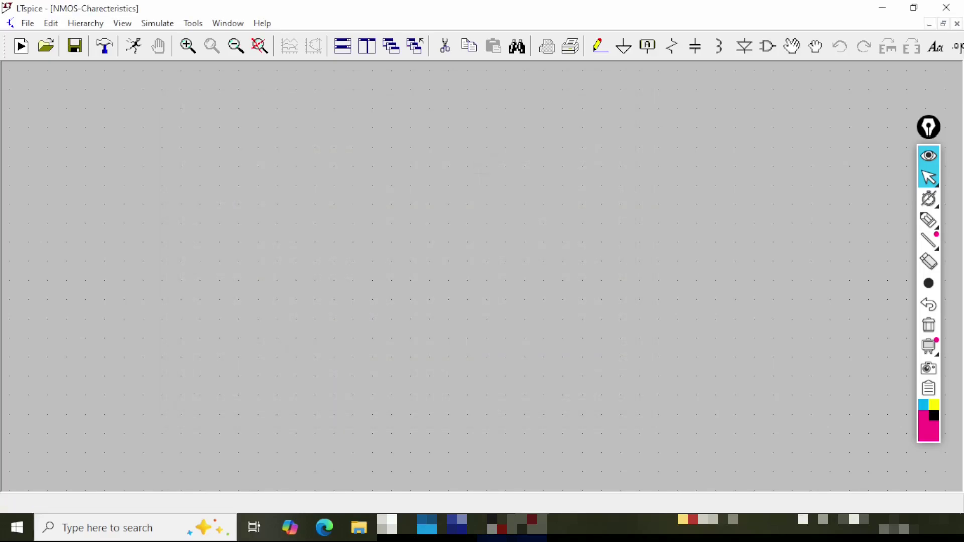
- Place one nmos4 transistor near the middle of the schematic
click(767, 46)
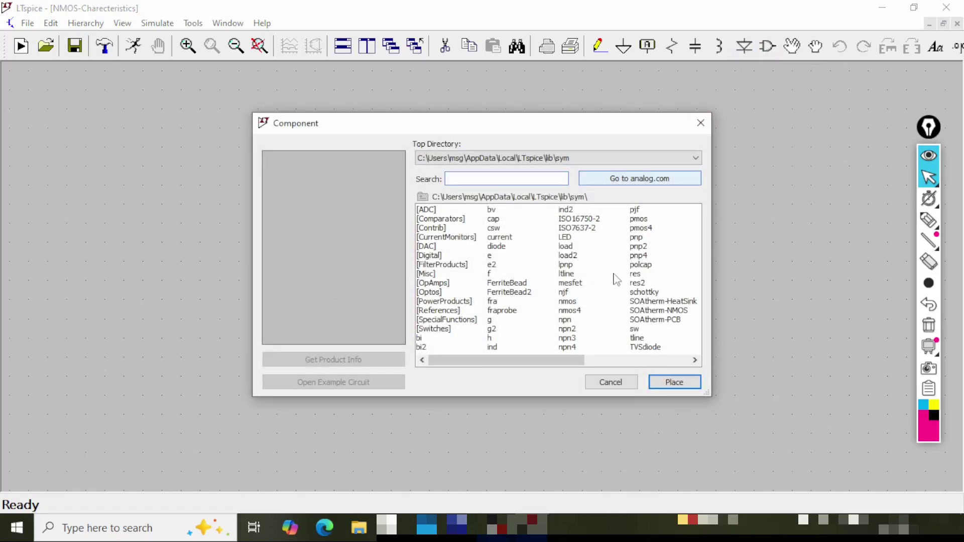
click(577, 311)
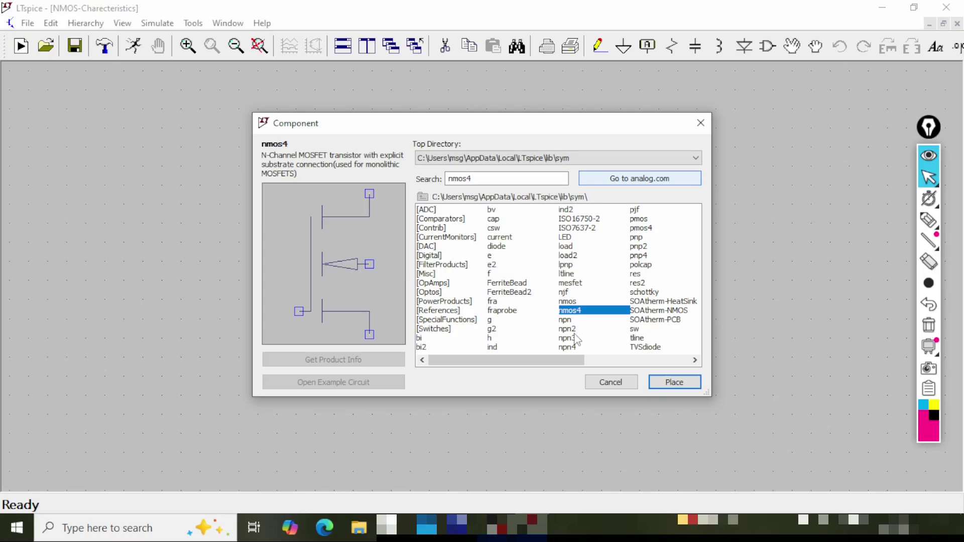
click(673, 382)
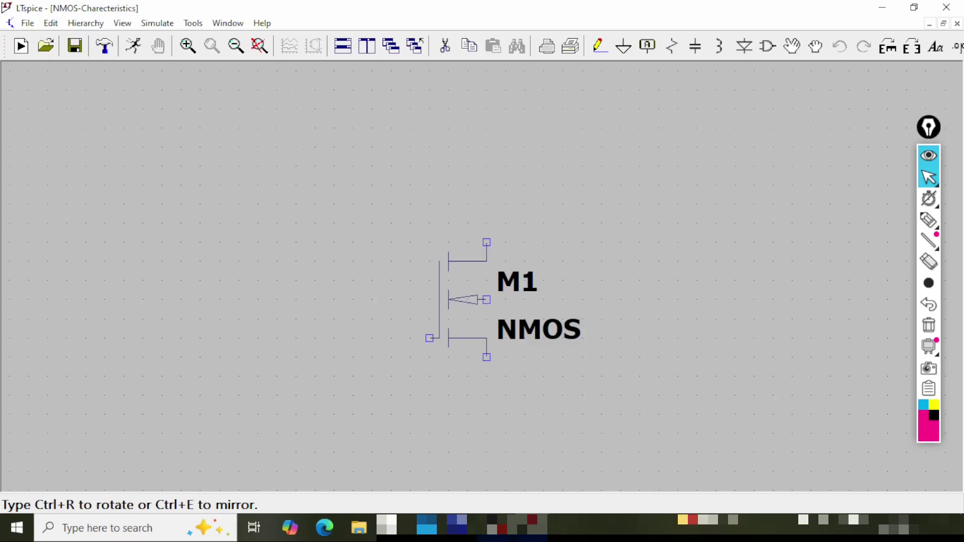
click(458, 299)
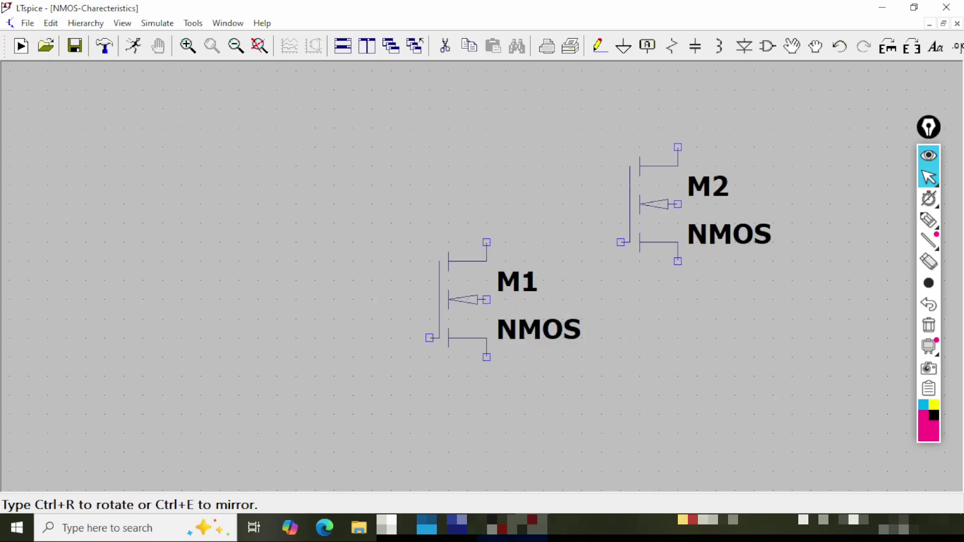
key(Escape)
- Place a horizontally rotated resistor to the left of the NMOS transistor, level with its gate
click(236, 46)
click(236, 46)
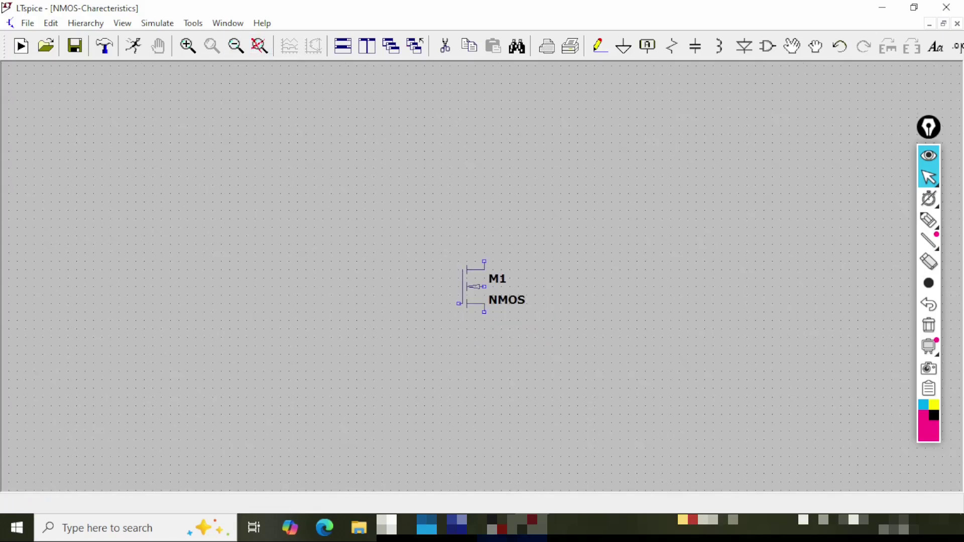
mouse_move(427, 261)
mouse_down()
mouse_move(401, 230)
mouse_move(415, 237)
mouse_move(410, 267)
mouse_up()
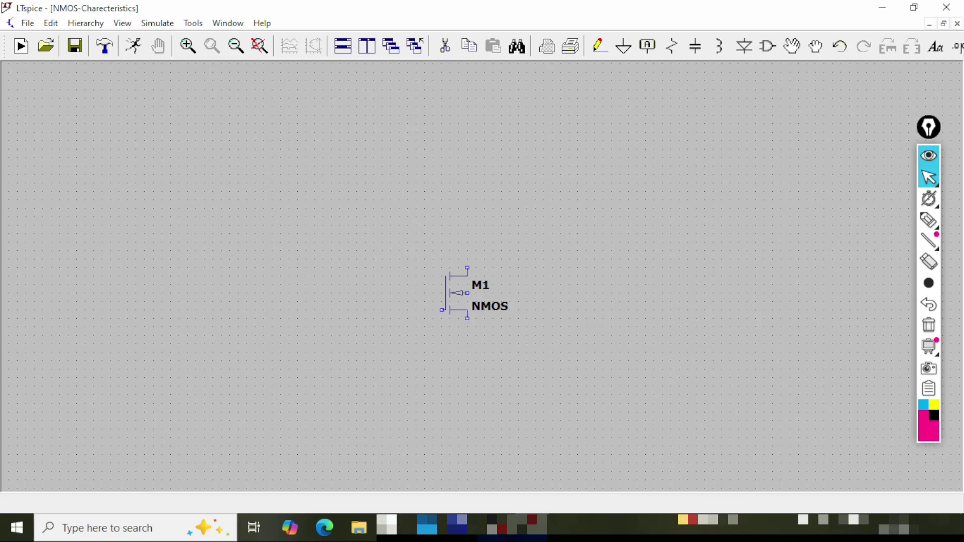
key(r)
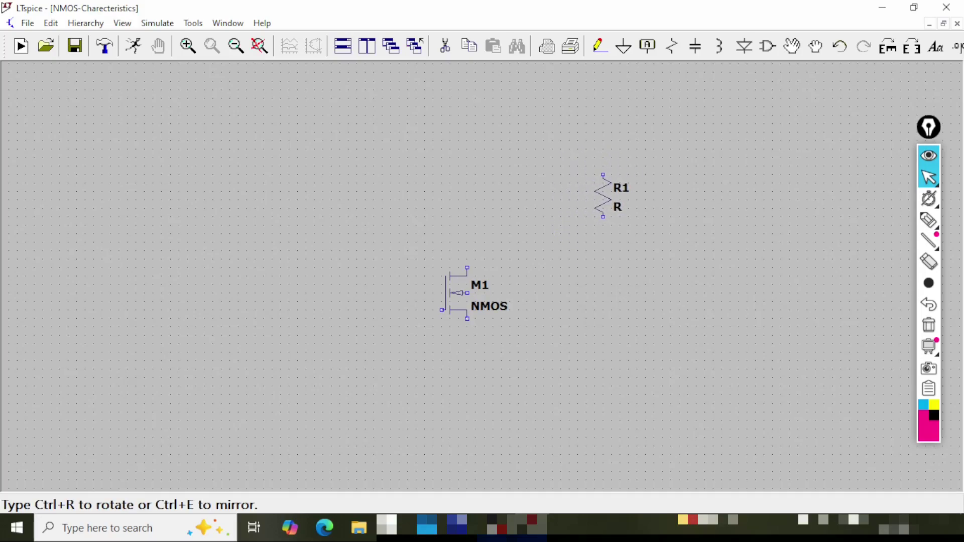
key(ctrl+r)
key(ctrl+r)
key(ctrl+r)
key(ctrl+r)
key(ctrl+r)
click(309, 310)
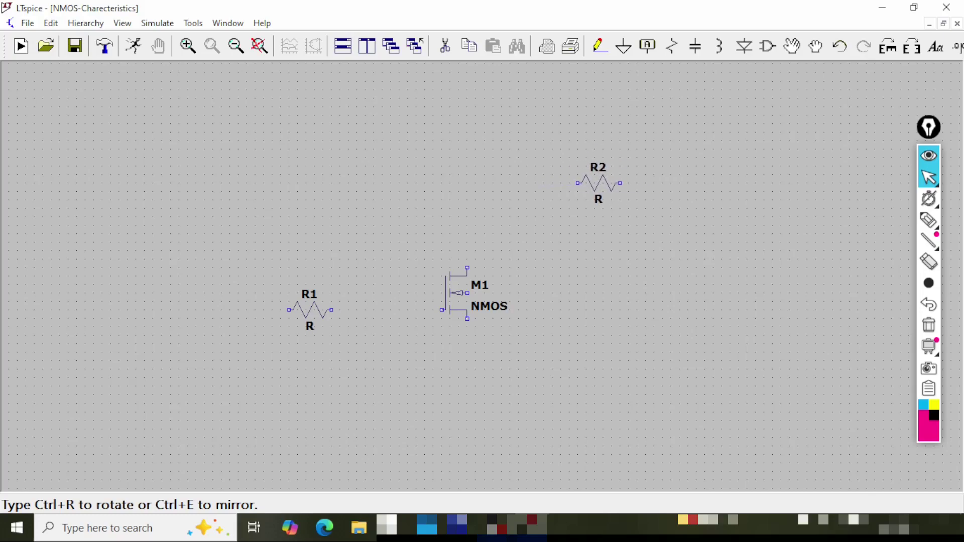
- Place a second horizontal resistor above and right of the transistor, plus one voltage source on each side of the circuit
click(599, 183)
key(Escape)
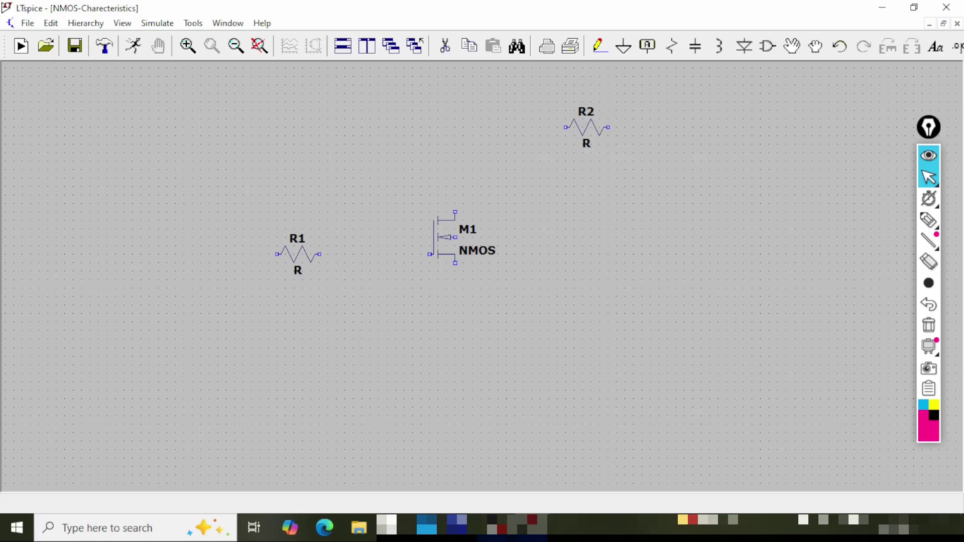
key(v)
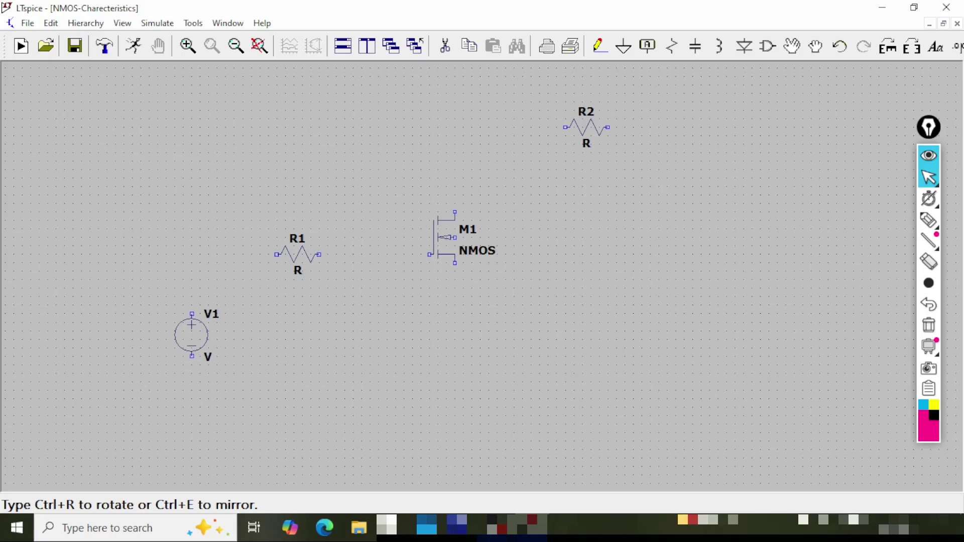
click(192, 336)
click(701, 267)
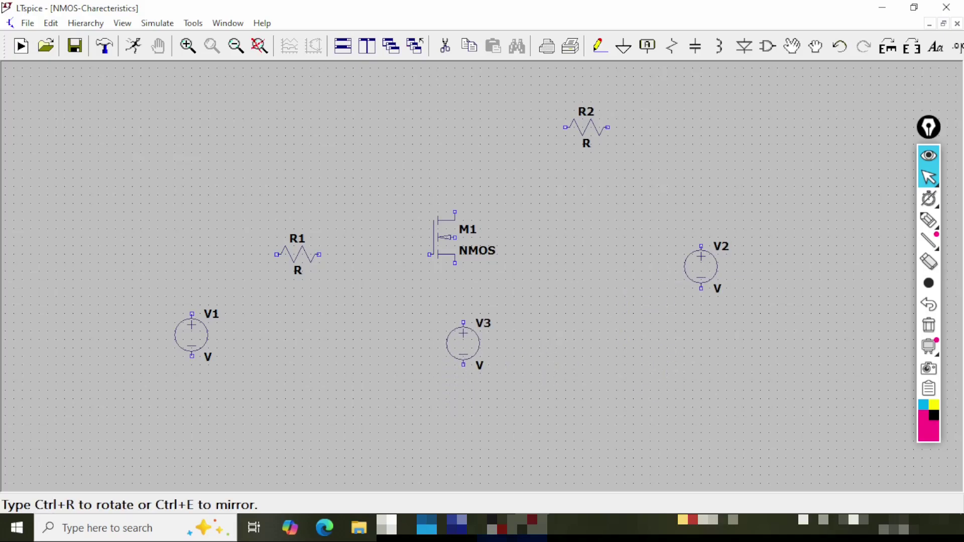
key(Escape)
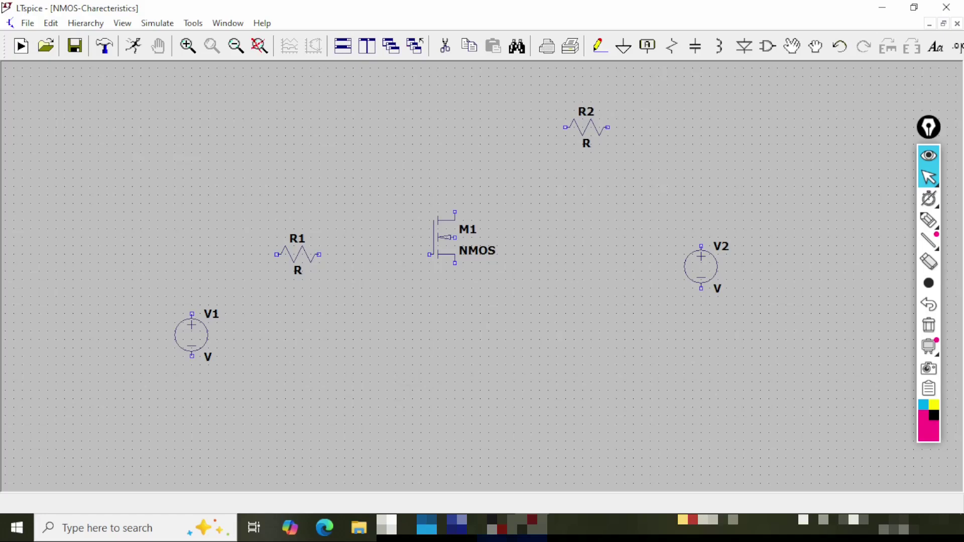
- Wire the positive terminal of V1 to resistor R1, and R1's other end to the gate of M1
click(192, 314)
click(192, 254)
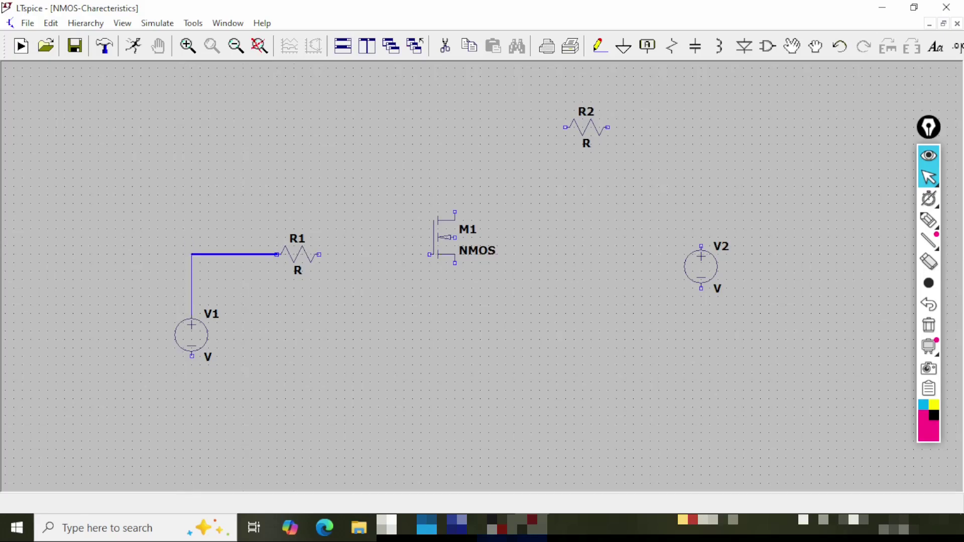
click(276, 254)
click(319, 254)
click(430, 254)
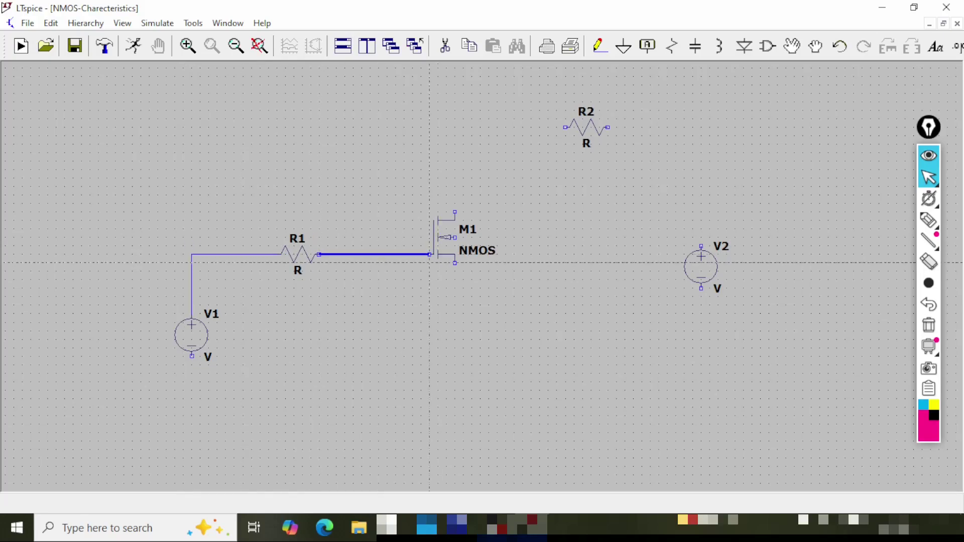
- Wire the drain of M1 up to resistor R2, and R2's other end down to the positive terminal of V2
click(455, 212)
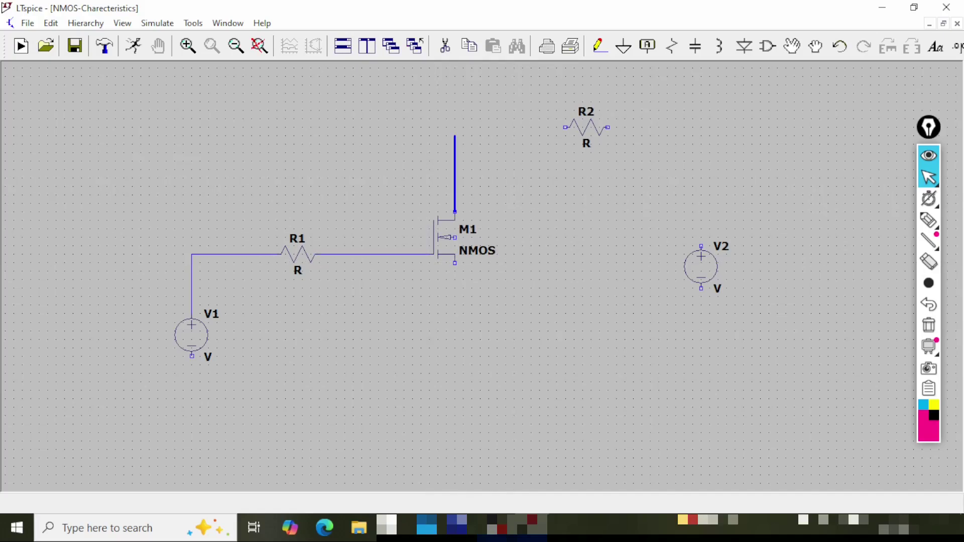
click(455, 127)
click(565, 127)
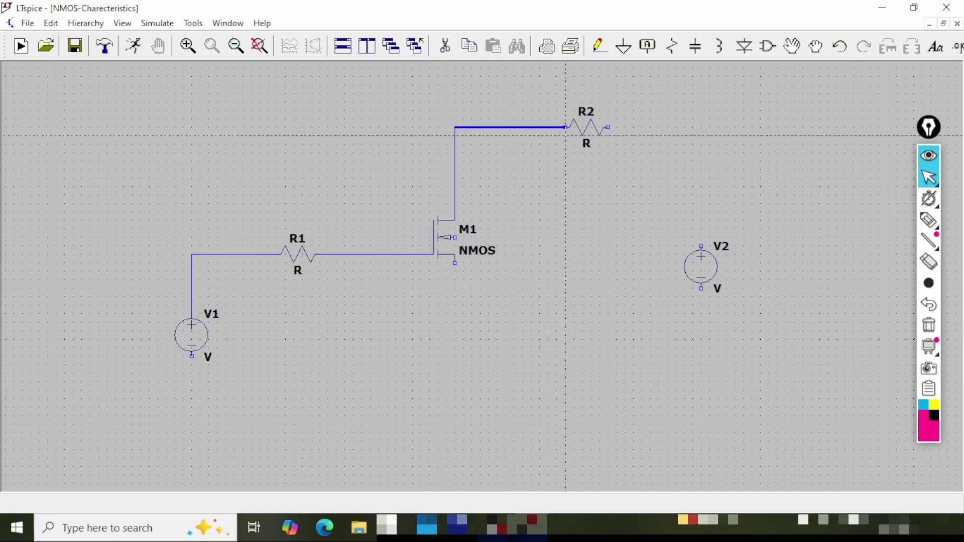
click(608, 128)
click(701, 127)
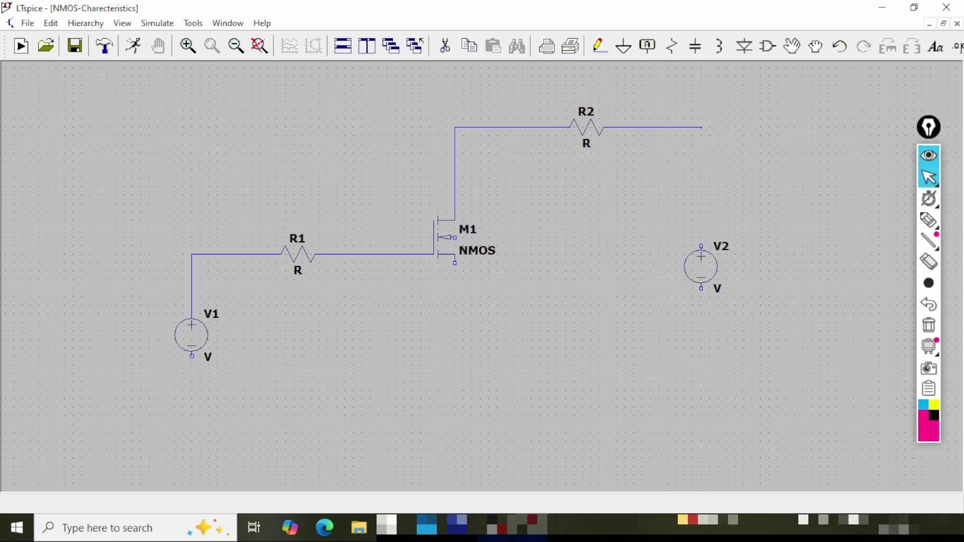
click(693, 254)
key(Escape)
- Wire the negative terminals of V1 and V2 together with a common rail along the bottom of the circuit
click(192, 356)
click(192, 450)
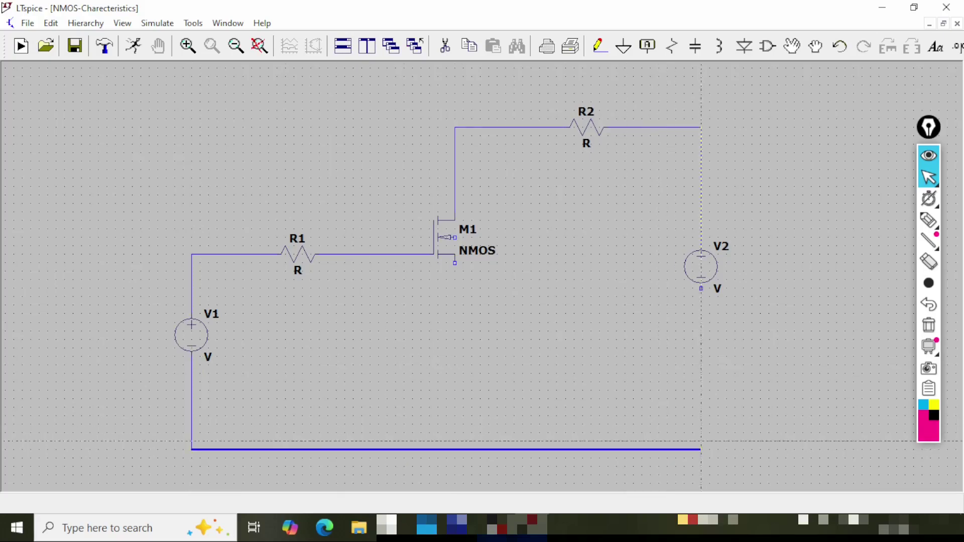
click(702, 449)
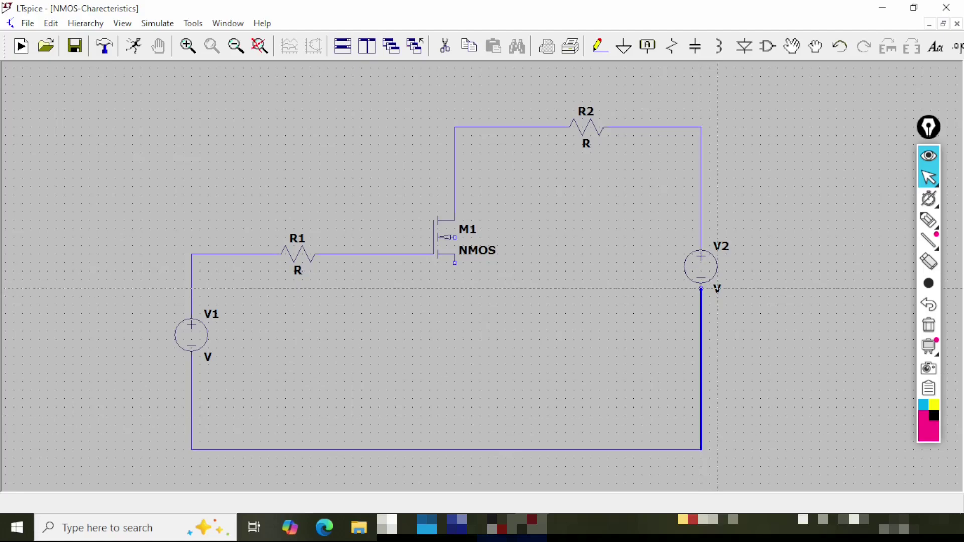
click(701, 287)
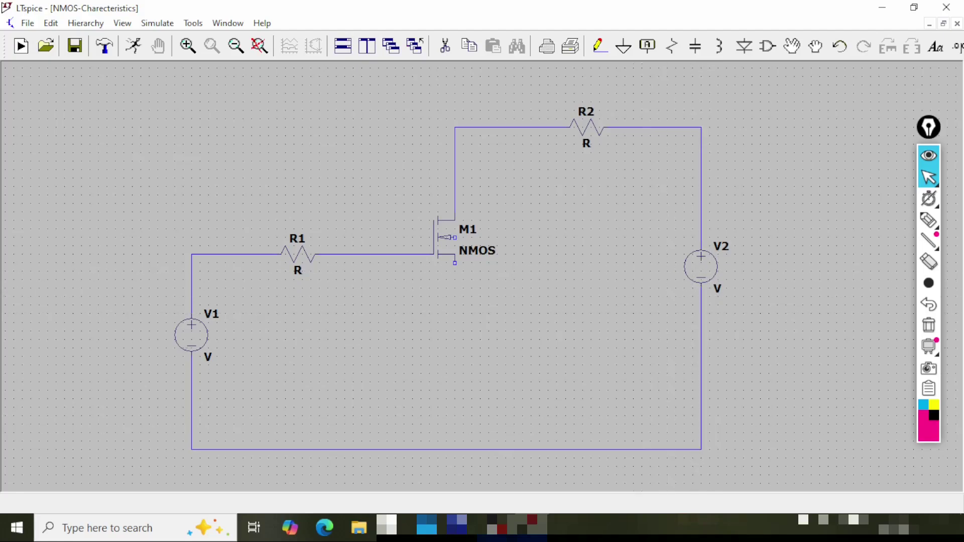
- Wire the source and body terminals of M1 separately down to the bottom rail
click(455, 262)
click(455, 449)
click(455, 237)
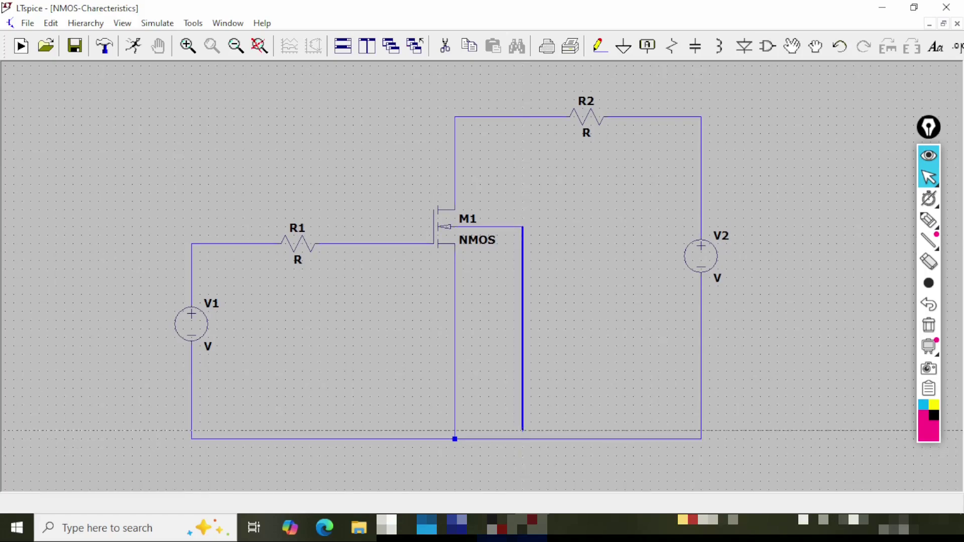
click(523, 439)
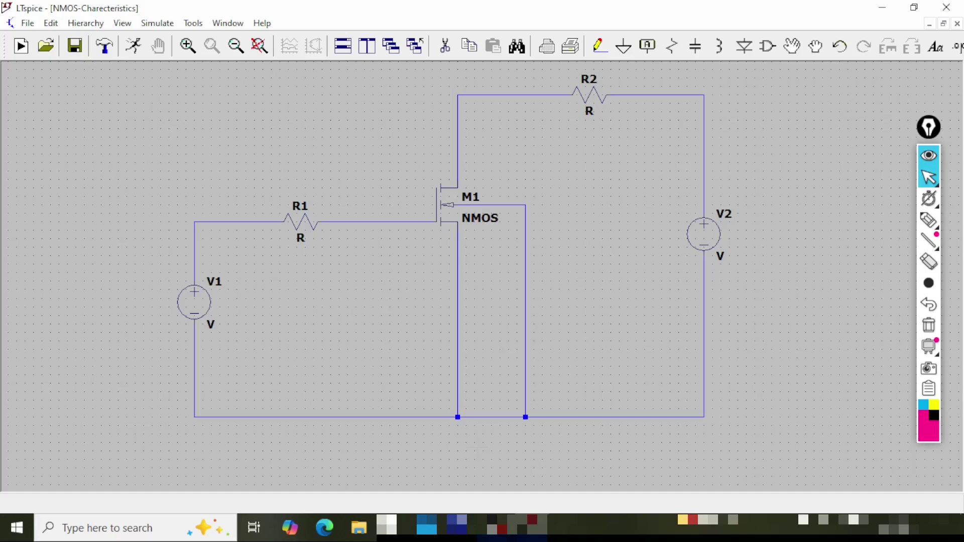
- Place a ground symbol below M1's source junction and wire it to the bottom rail
key(g)
click(458, 444)
key(Escape)
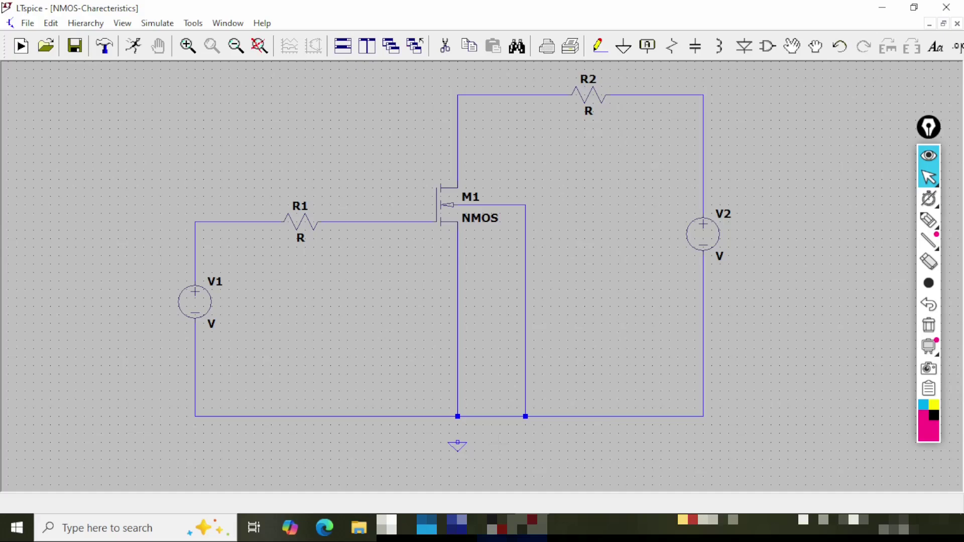
key(F3)
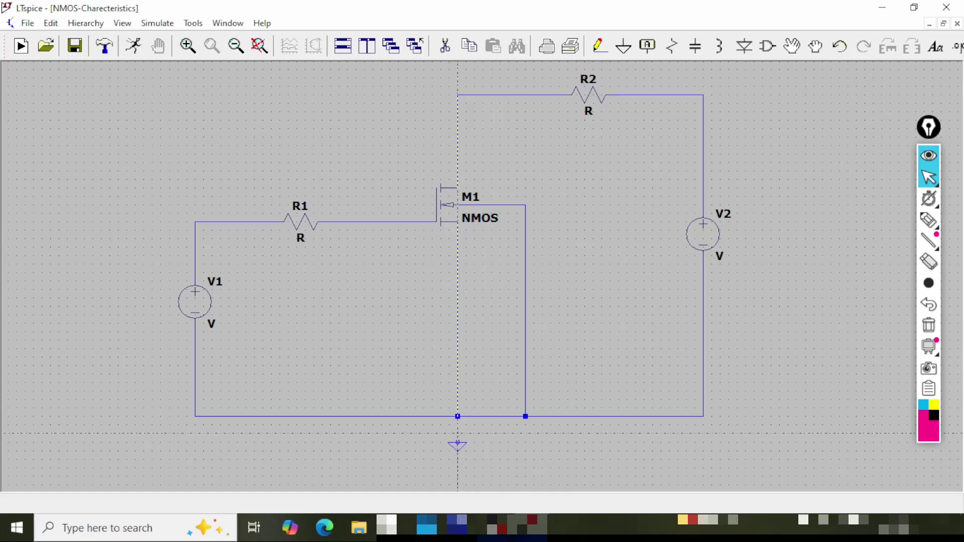
click(458, 442)
click(457, 417)
key(Escape)
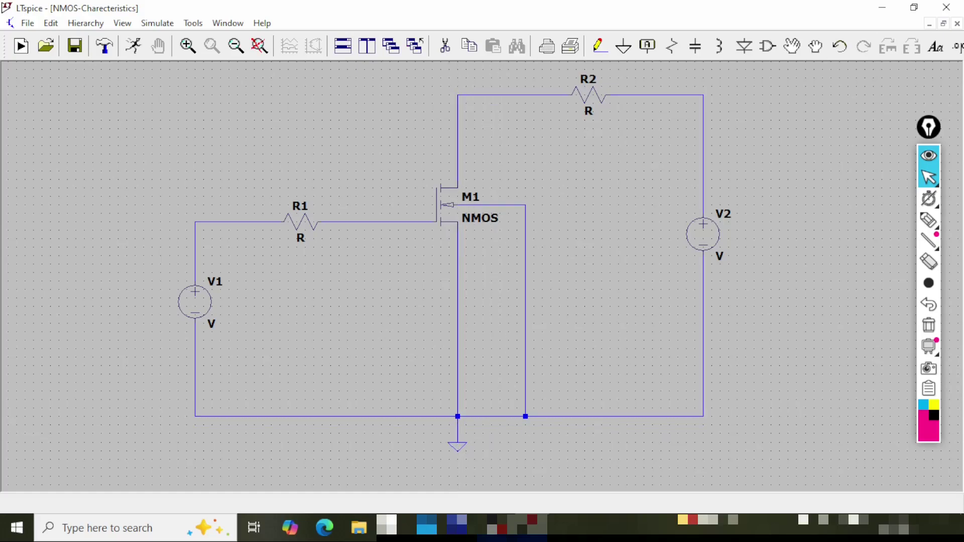
key(Escape)
- Rename the gate resistor R1 as Rg and the drain resistor R2 as Rd
right_click(301, 207)
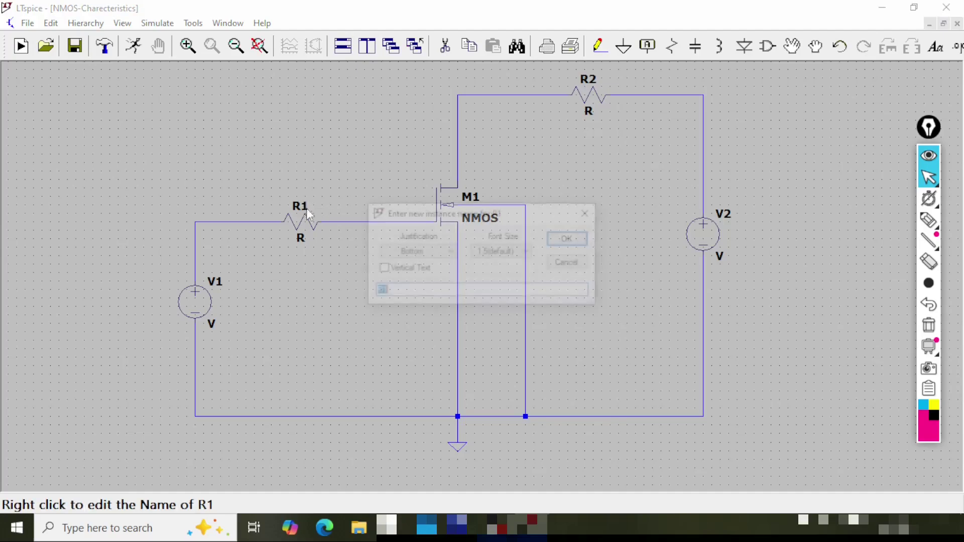
text(Rg)
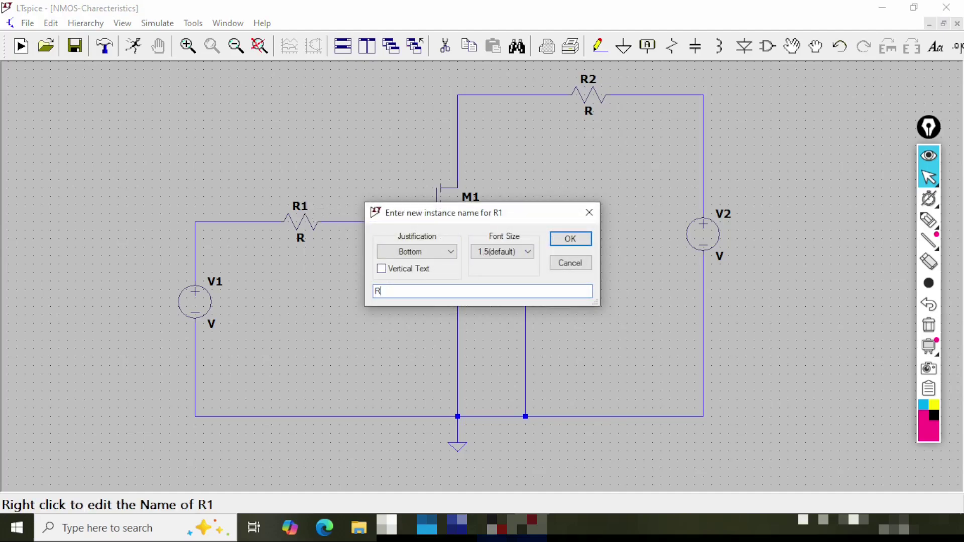
click(566, 239)
right_click(588, 79)
text(Rd)
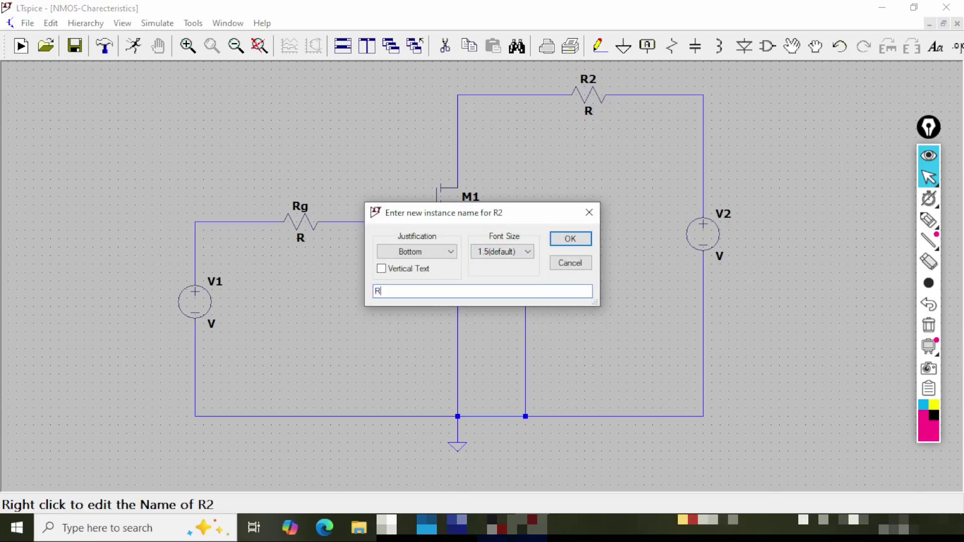
click(565, 240)
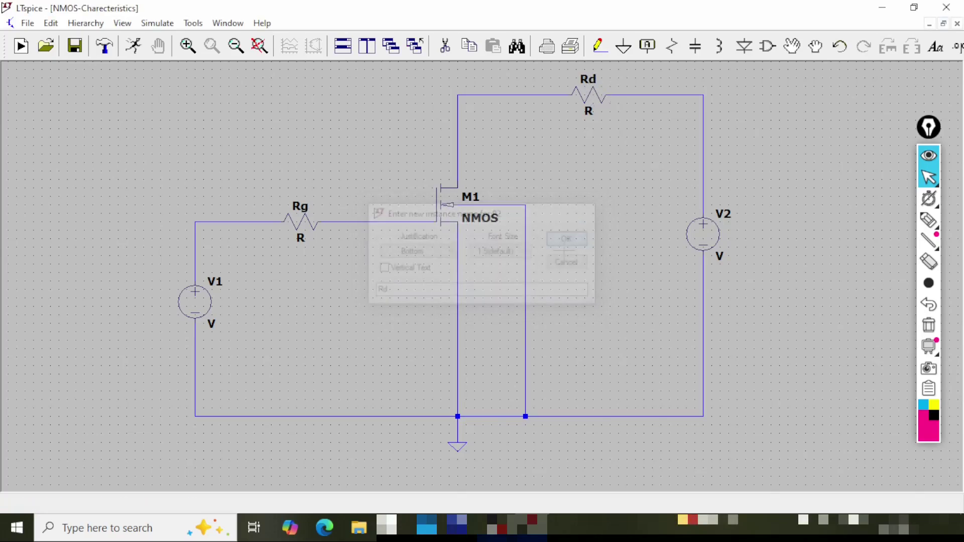
- Rename the gate-side voltage source V1 as Vgs and the drain-side source V2 as Vds
right_click(218, 285)
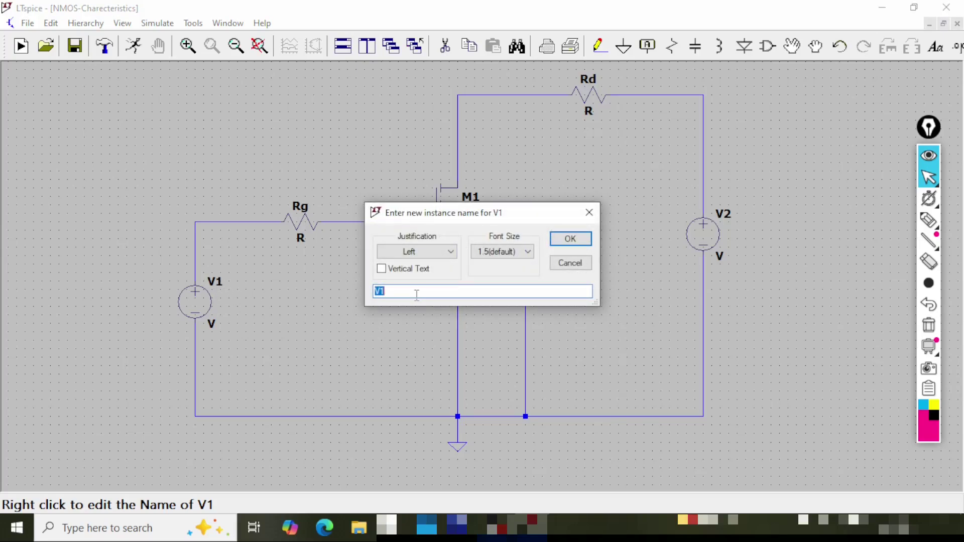
text(Vgs)
click(570, 239)
right_click(732, 221)
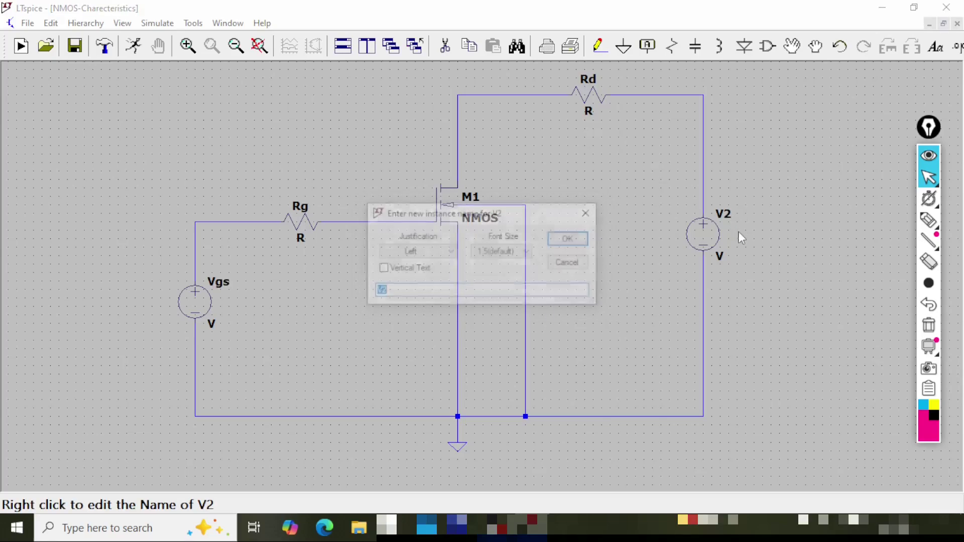
text(V)
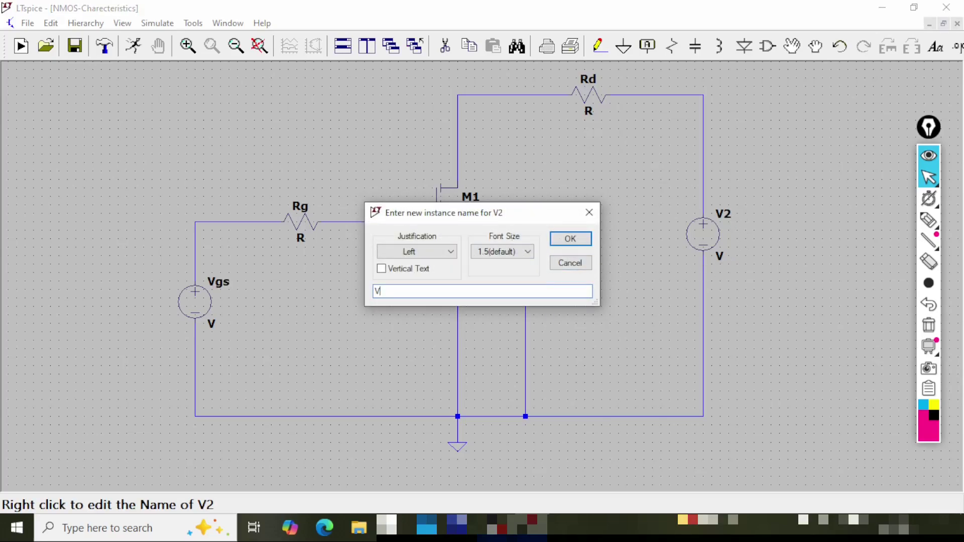
text(ds)
click(570, 239)
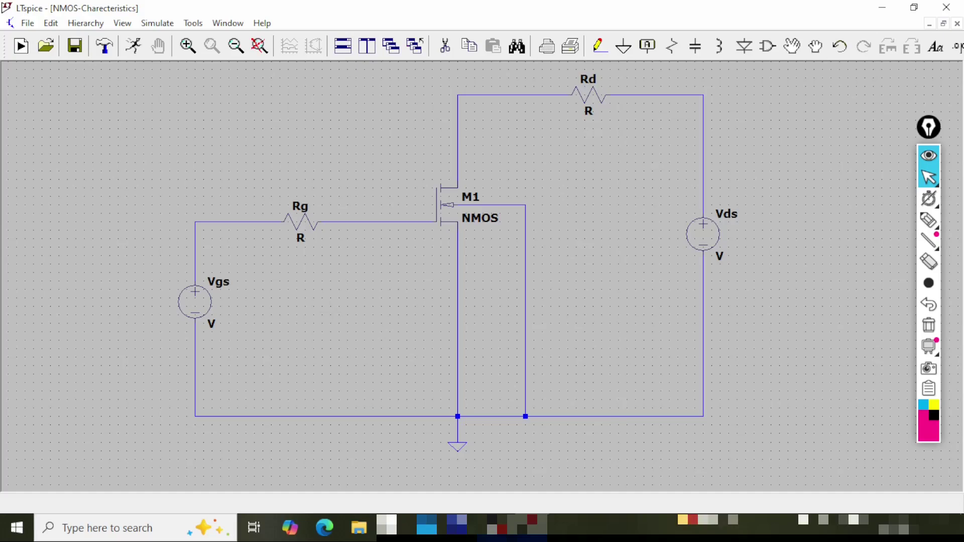
- Set the length of MOSFET M1 to 20u and its width to 100u, and save the schematic
right_click(446, 216)
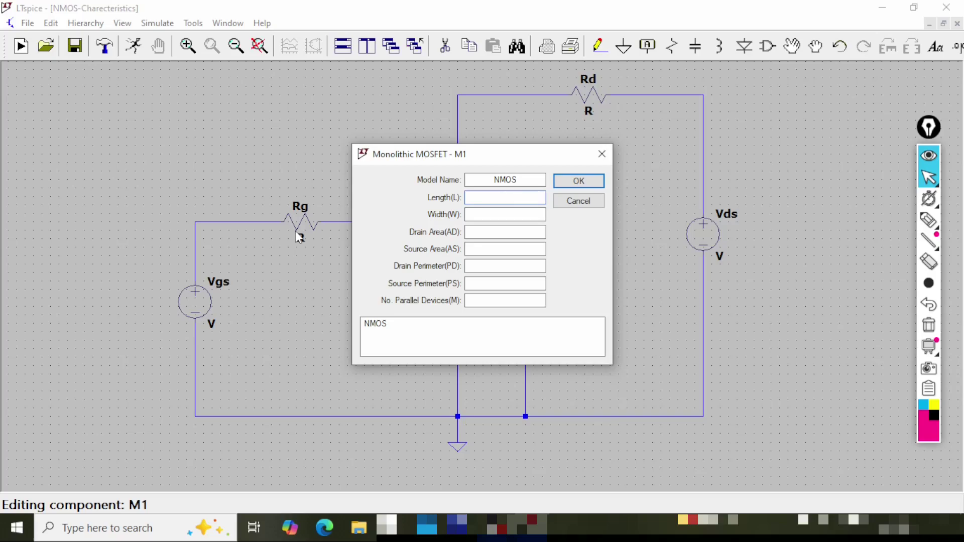
text(20u)
click(504, 213)
text(100u)
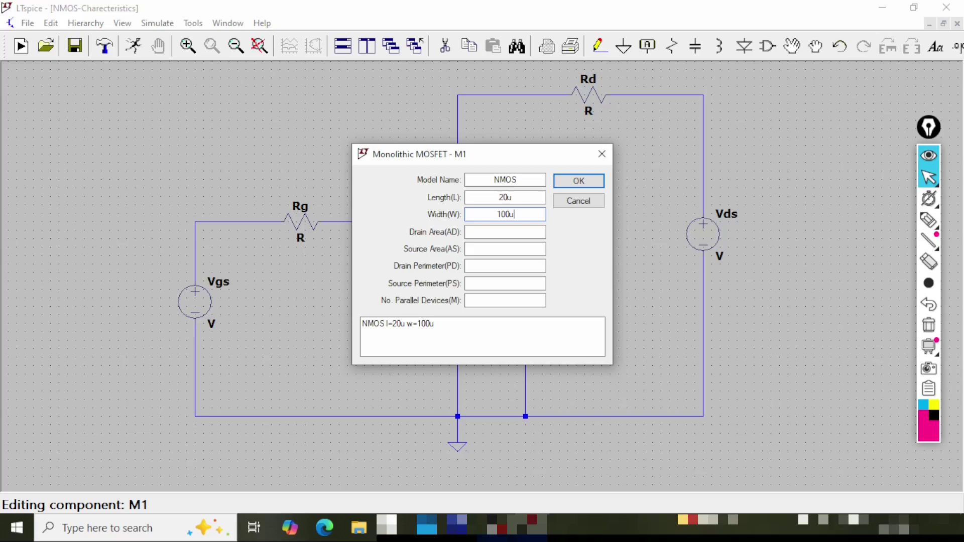
click(582, 183)
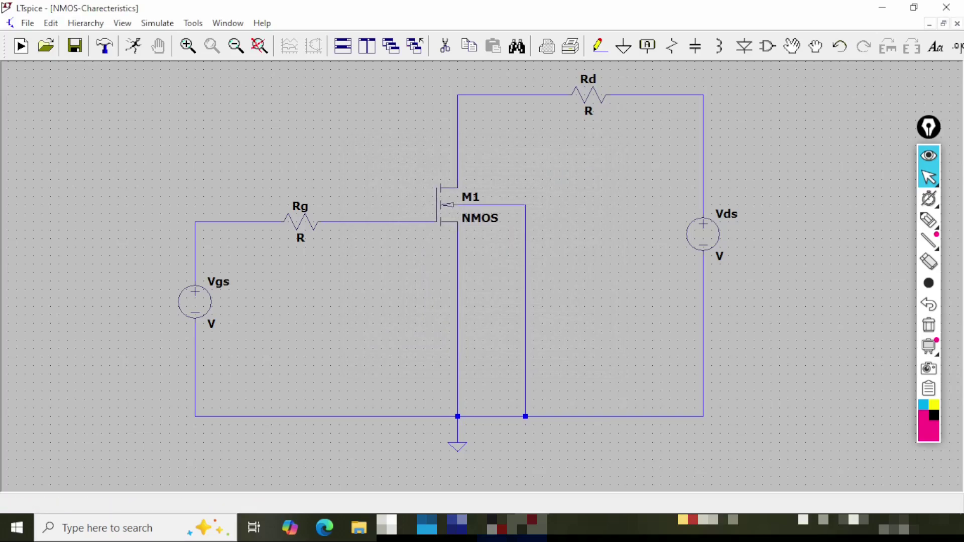
click(75, 46)
- Set the value of resistor Rg to 330 and of resistor Rd to 33
right_click(301, 237)
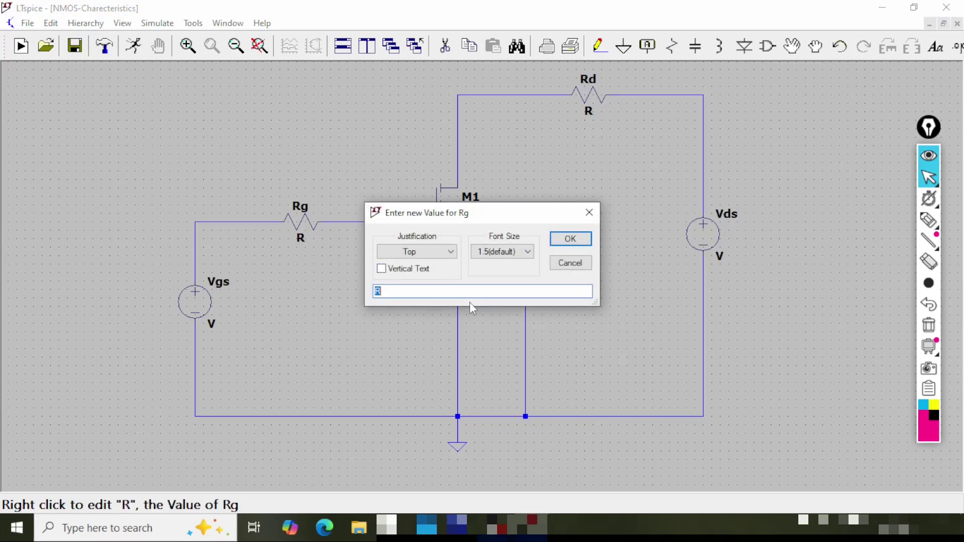
text(330)
click(563, 240)
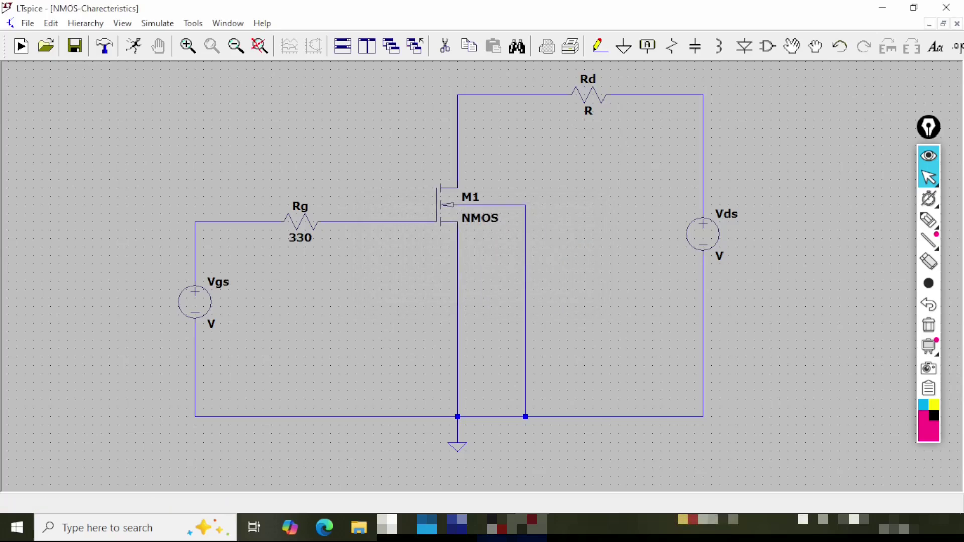
right_click(590, 112)
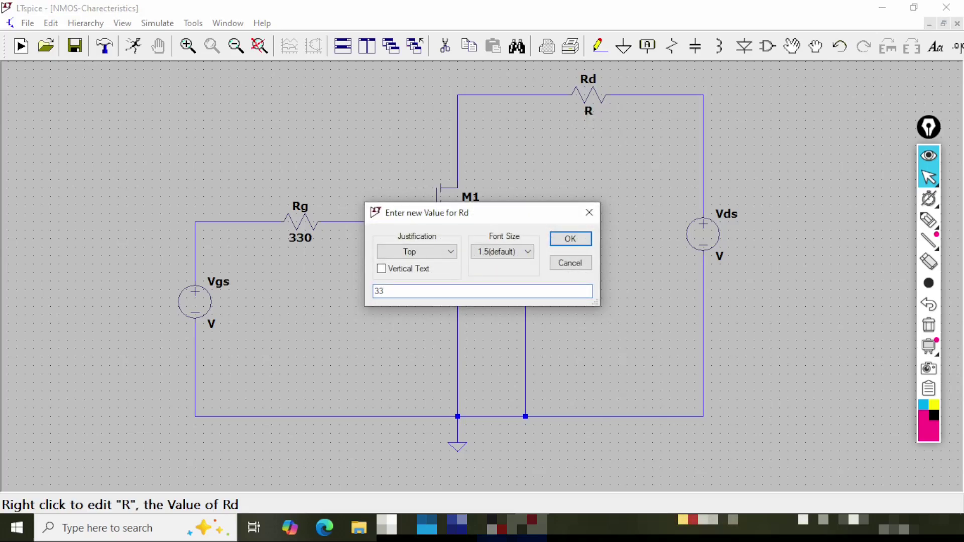
click(569, 239)
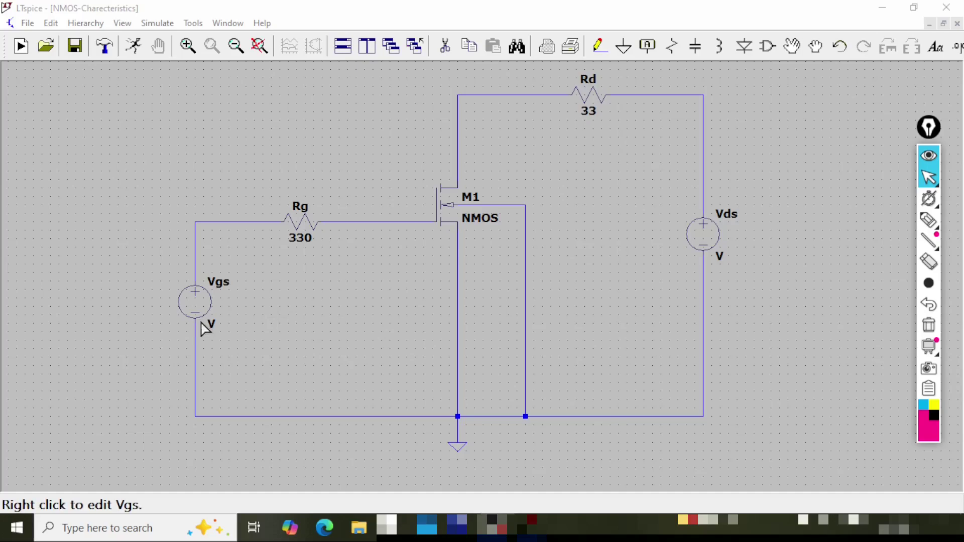
- Set the values of voltage sources Vgs and Vds to 0, and save the schematic
right_click(213, 327)
text(0)
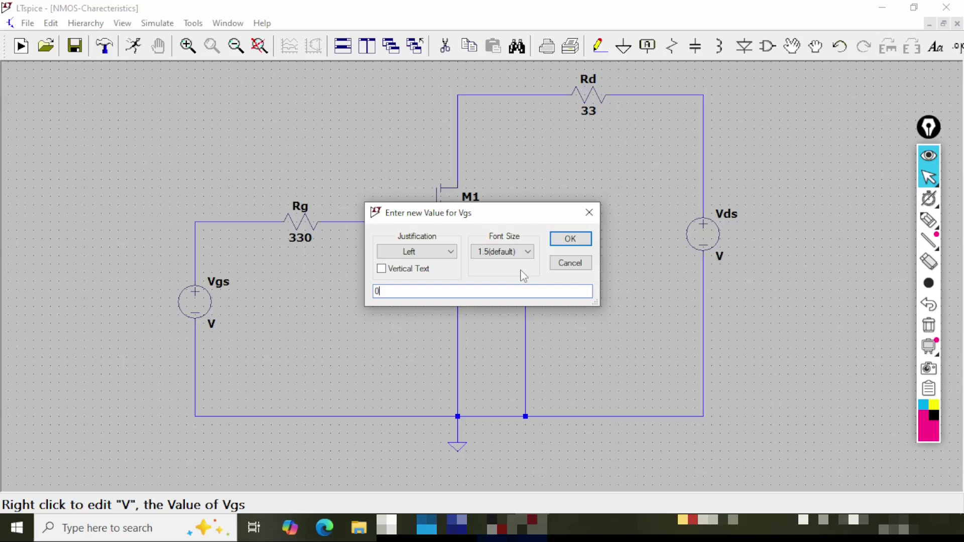
click(570, 239)
right_click(716, 259)
text(0)
click(561, 240)
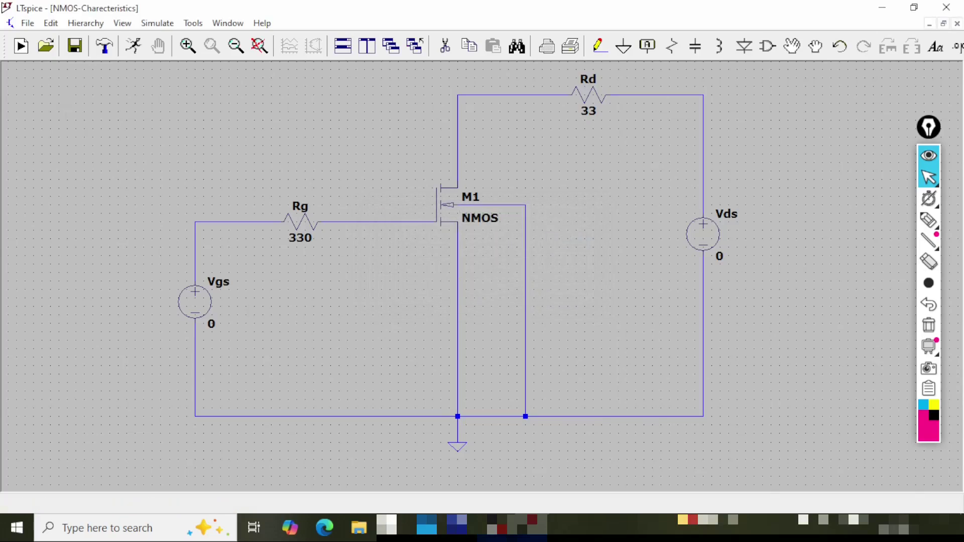
click(75, 47)
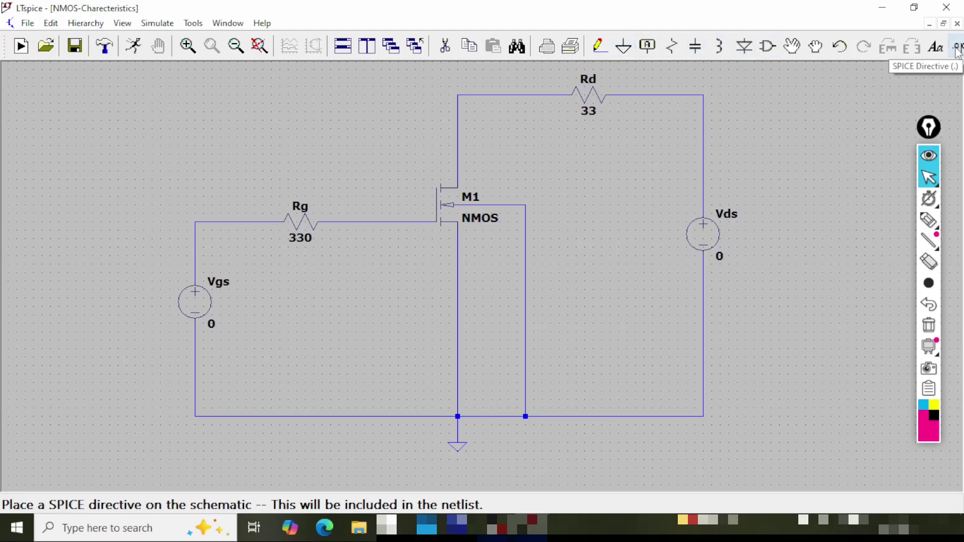
- Place a .dc SPICE directive on the schematic below the circuit
click(958, 48)
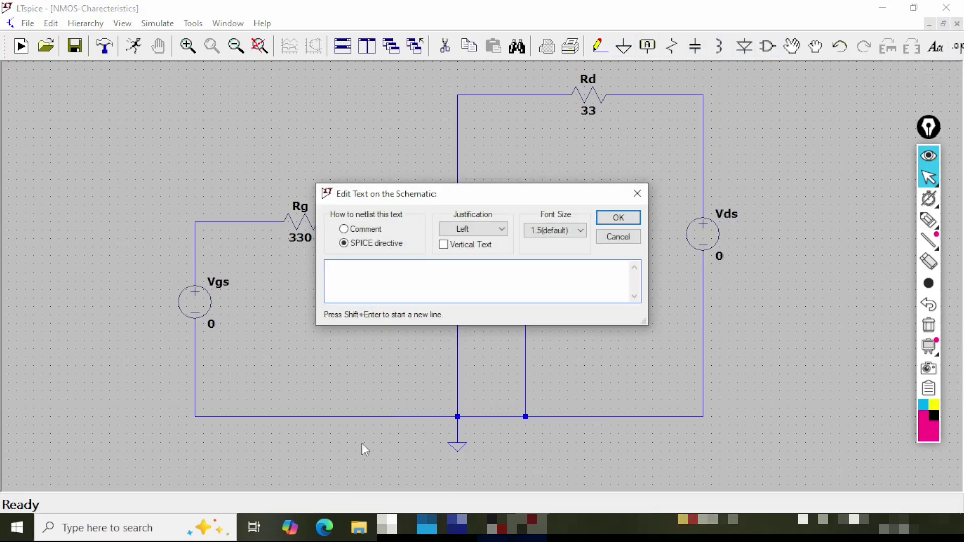
text(.dc)
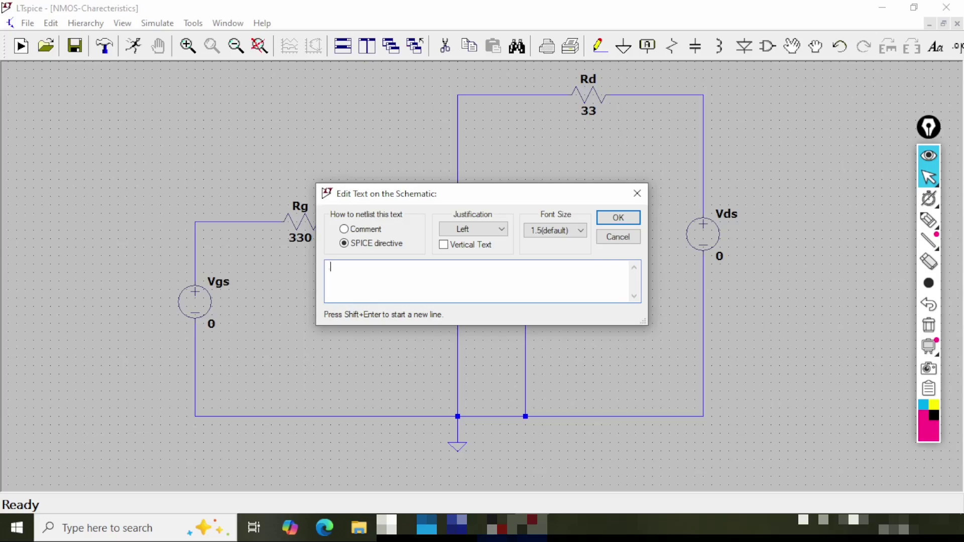
click(635, 218)
click(176, 480)
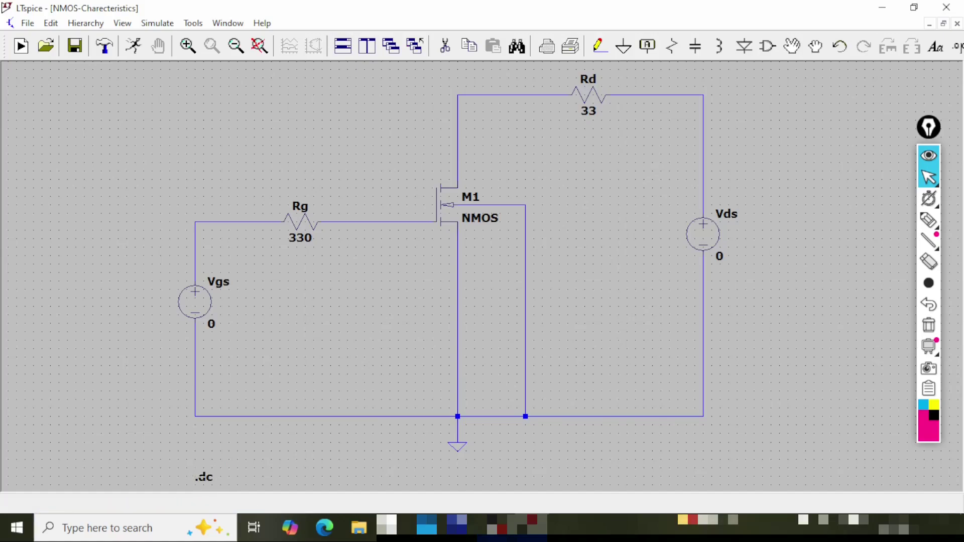
mouse_move(194, 479)
mouse_down()
mouse_move(189, 449)
mouse_move(185, 474)
mouse_up()
- Configure the .dc directive's first sweep source as Vgs, linear, from 0 to 5 with an increment of 1
click(236, 46)
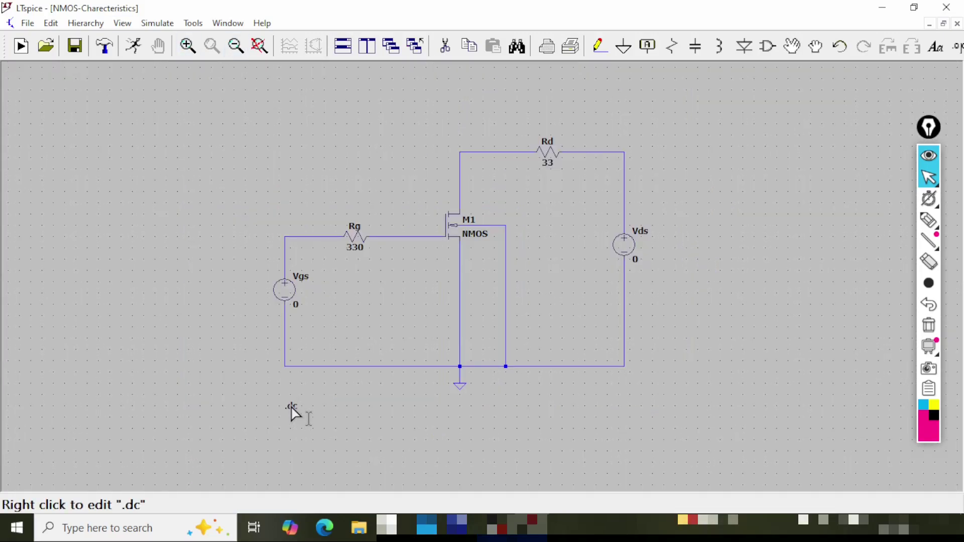
right_click(300, 406)
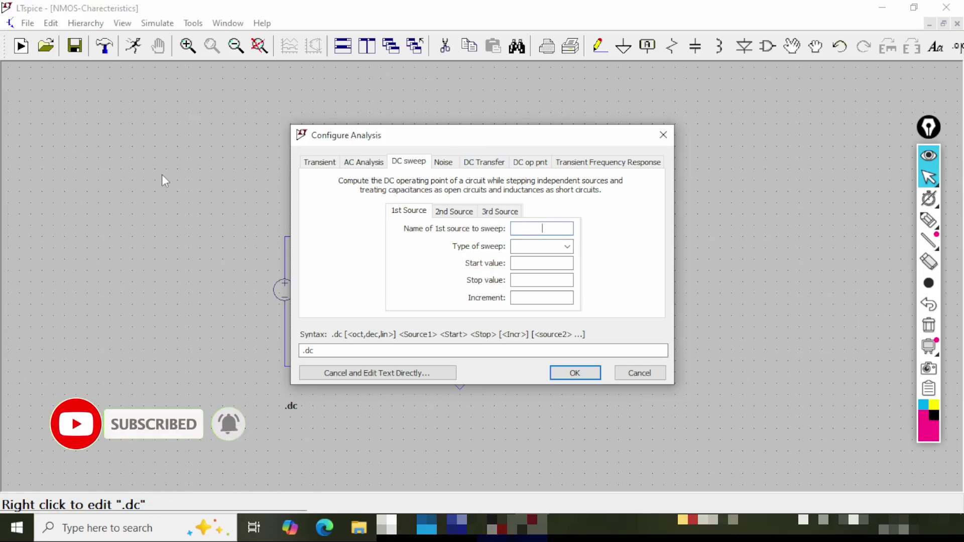
text(Vgs)
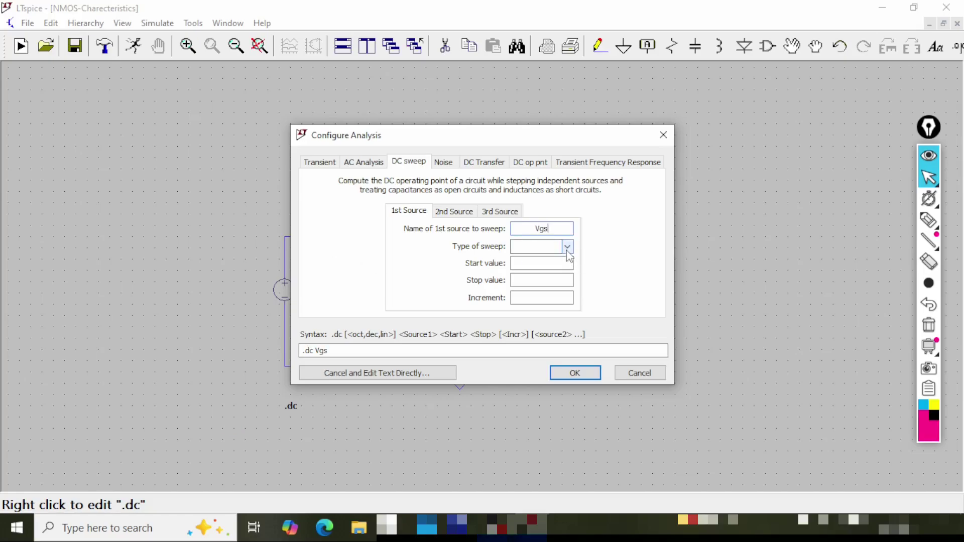
click(567, 246)
click(541, 256)
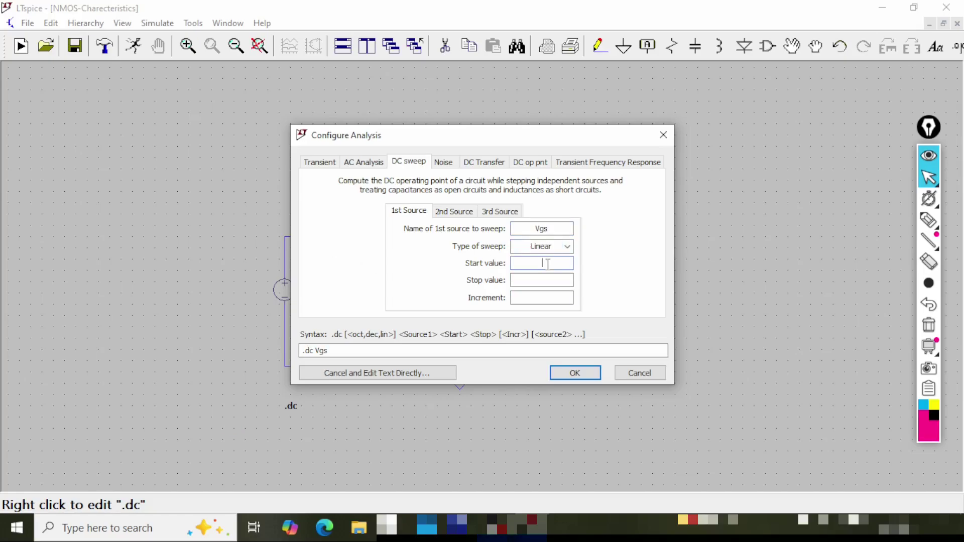
text(0)
key(Tab)
text(5)
key(Tab)
text(1)
- Configure the second sweep source as Vds, linear, from 0 to 15 with an increment of 1, and apply the DC sweep
click(459, 211)
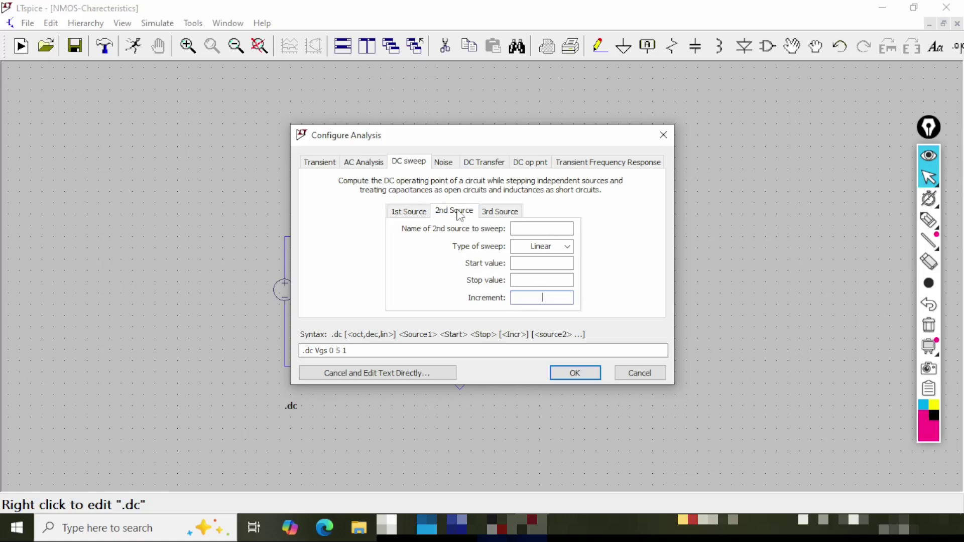
key(Tab)
key(Tab)
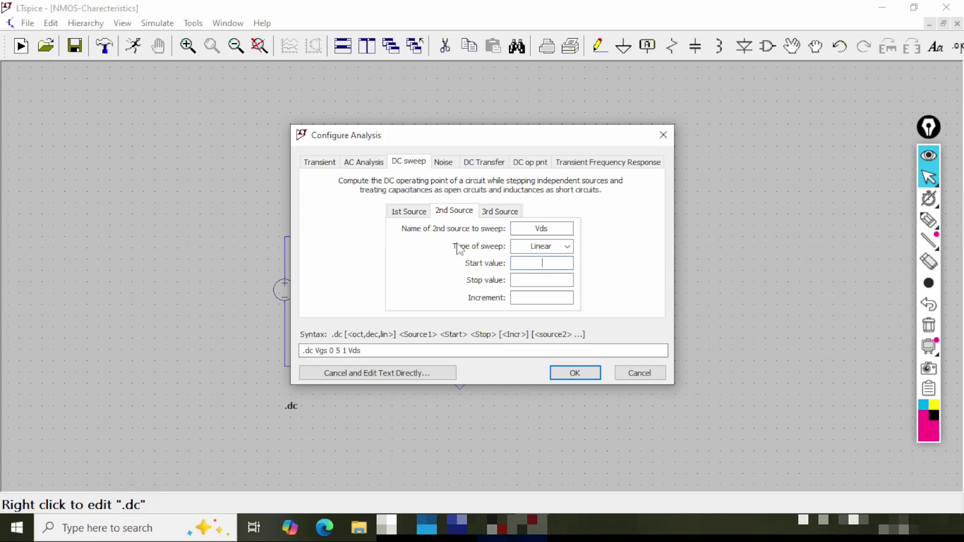
text(0)
key(Tab)
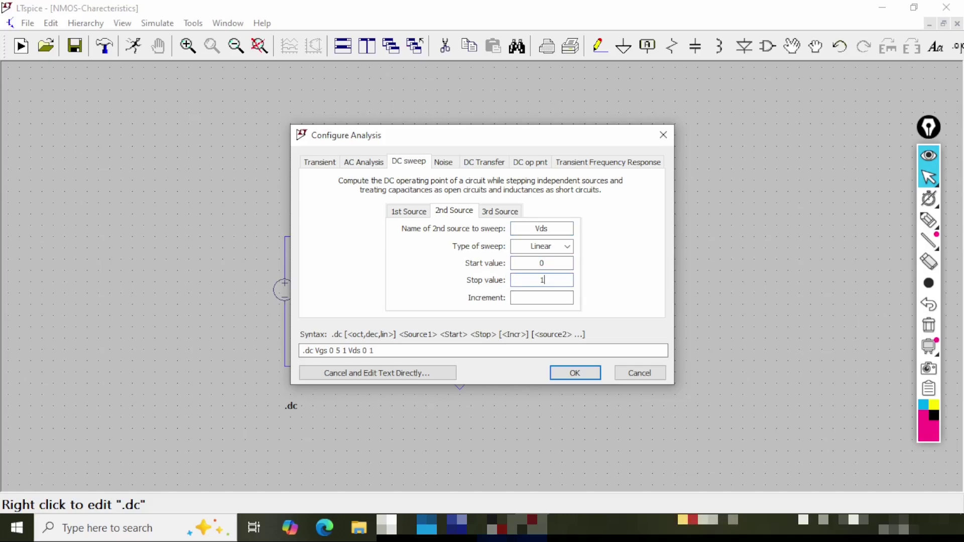
key(Tab)
click(409, 212)
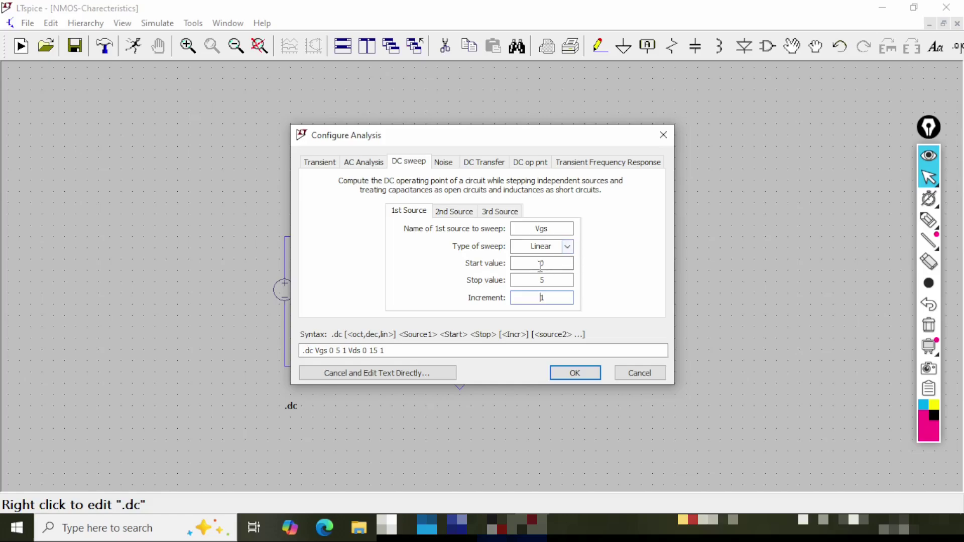
click(454, 211)
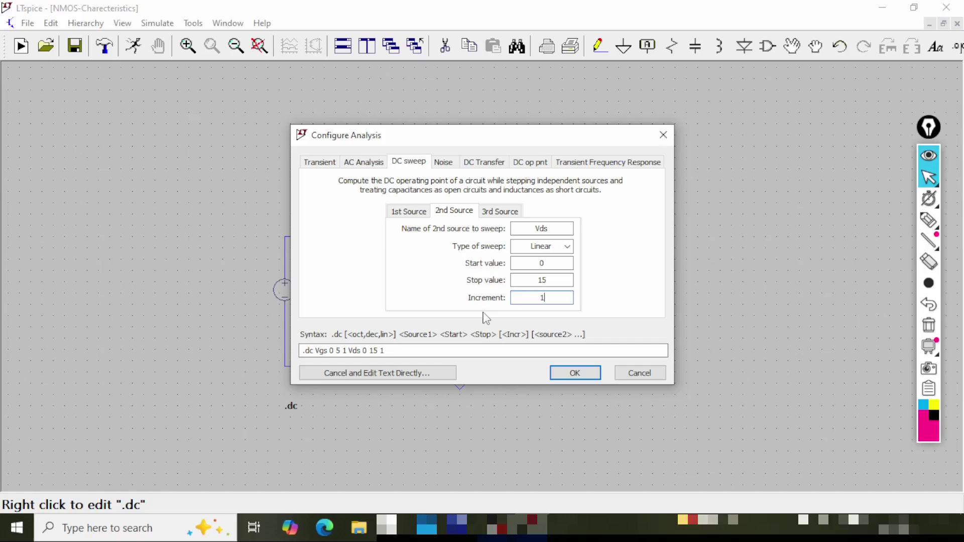
click(576, 373)
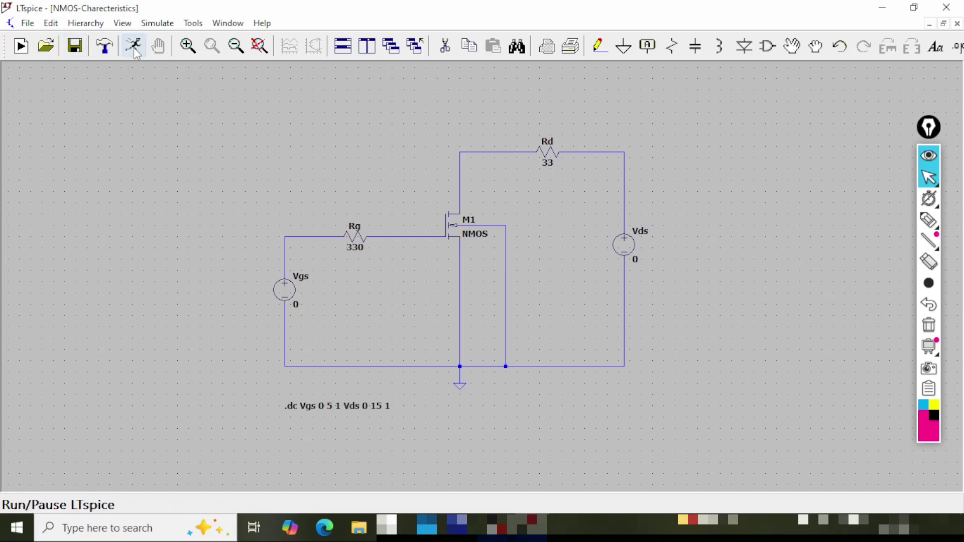
- Run the simulation and plot the current through resistor Rd
click(135, 50)
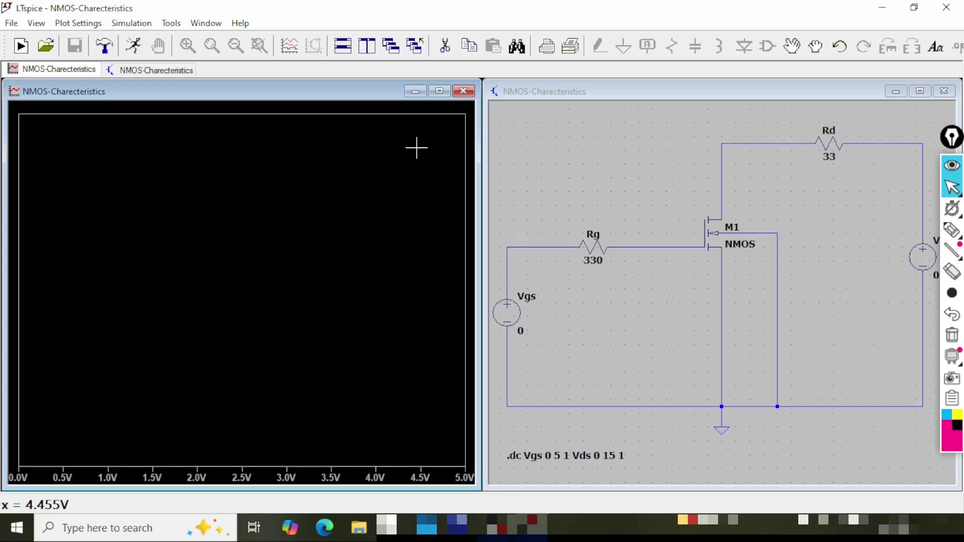
click(630, 87)
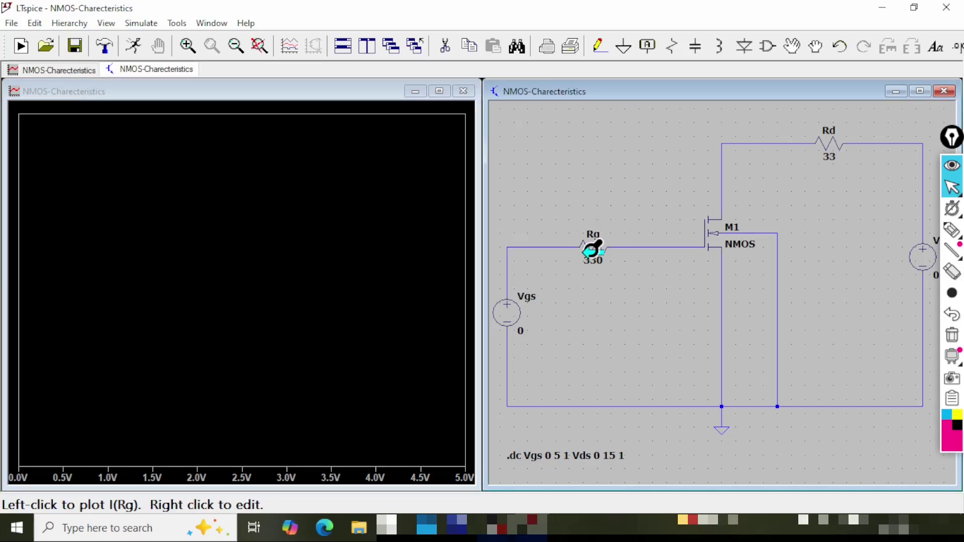
click(831, 142)
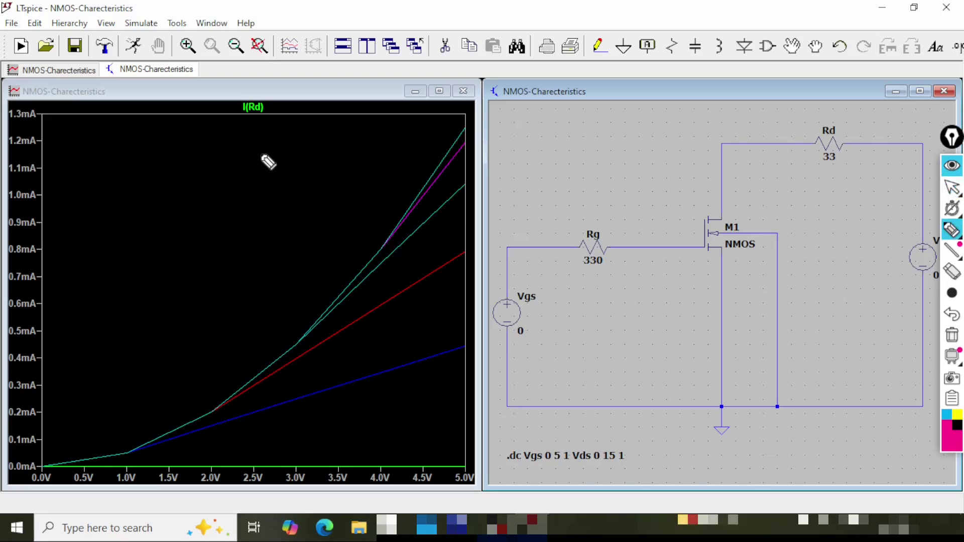
- Examine the plotted drain-current curves through Rd against Vgs for the different Vds values
mouse_move(841, 173)
mouse_down()
mouse_move(879, 151)
mouse_move(808, 127)
mouse_move(846, 171)
mouse_up()
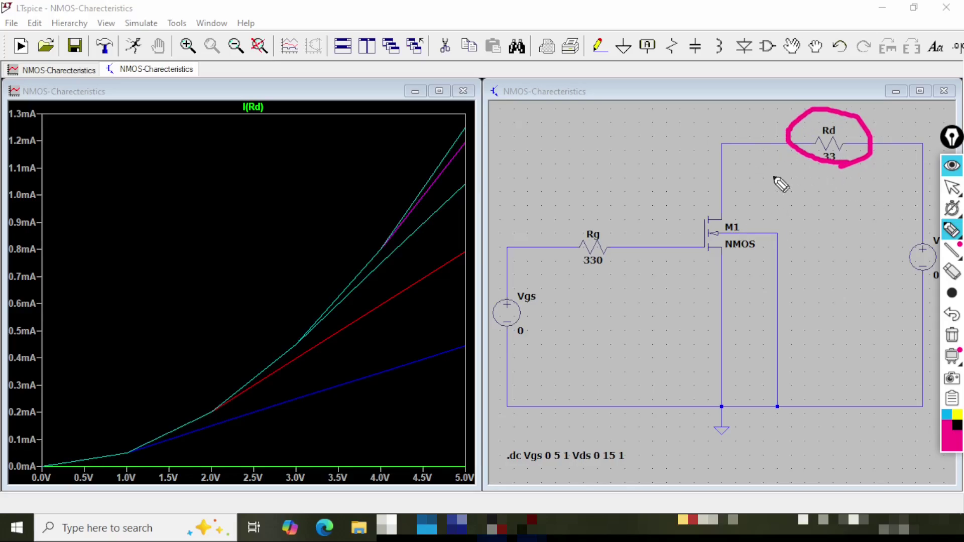
mouse_move(780, 156)
mouse_down()
mouse_move(748, 161)
mouse_move(735, 193)
mouse_move(755, 176)
mouse_up()
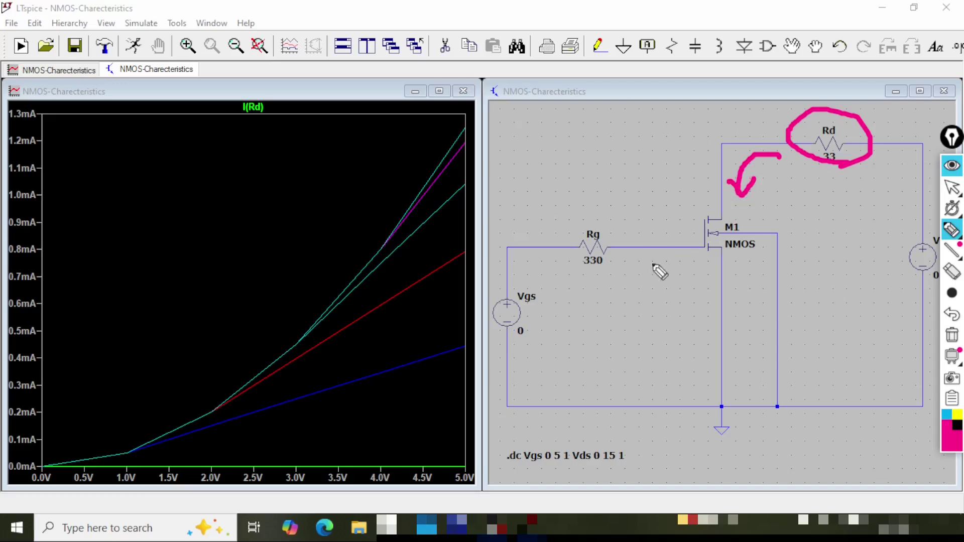
drag(40, 477, 456, 484)
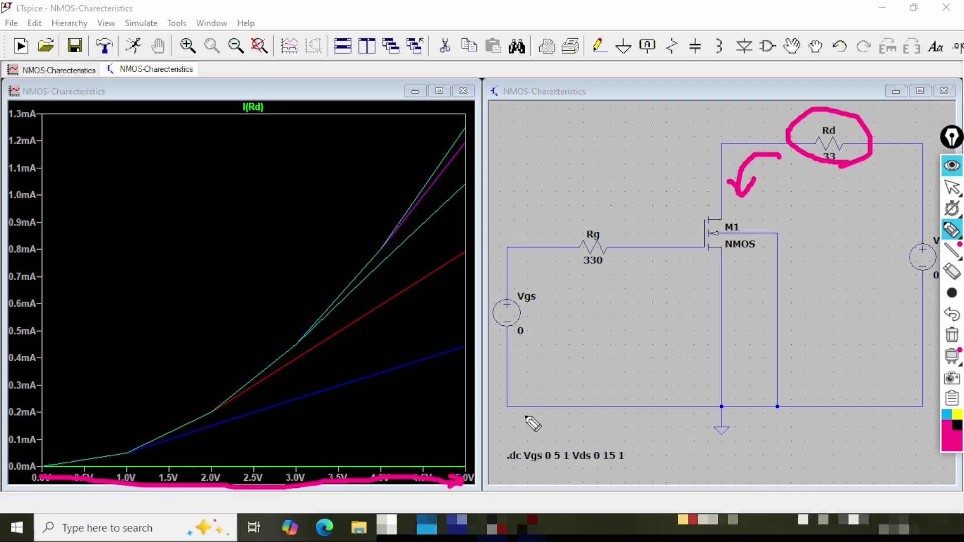
drag(524, 466, 561, 464)
mouse_move(309, 446)
mouse_down()
mouse_move(351, 416)
mouse_move(345, 463)
mouse_up()
drag(363, 440, 353, 463)
mouse_move(44, 224)
mouse_down()
mouse_move(80, 219)
mouse_move(59, 265)
mouse_move(108, 266)
mouse_up()
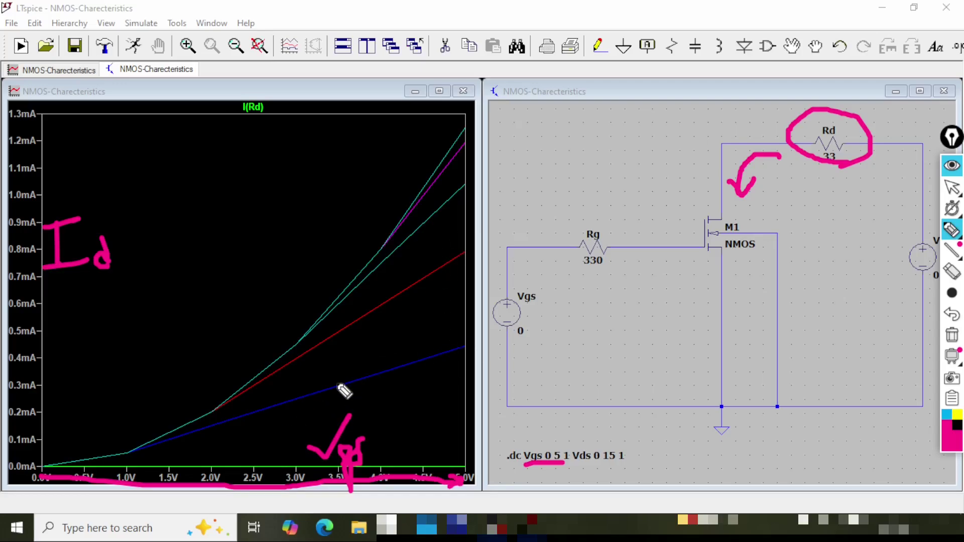
drag(340, 374, 402, 358)
drag(376, 314, 472, 278)
drag(409, 247, 451, 210)
mouse_move(439, 176)
mouse_down()
mouse_move(462, 162)
mouse_move(465, 132)
mouse_up()
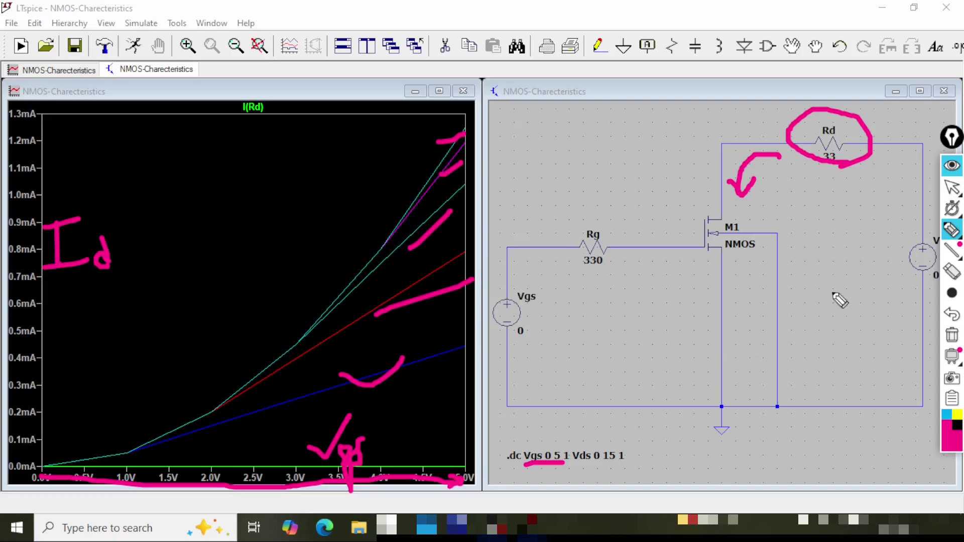
drag(880, 285, 940, 281)
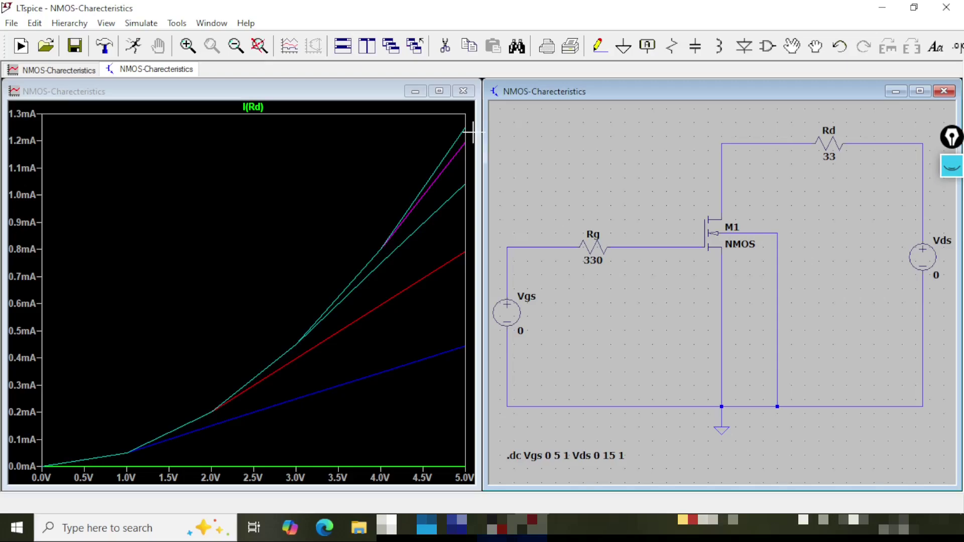
- Close the waveform plot, maximize the schematic, and turn the .dc Vgs 0 5 1 Vds 0 15 1 directive into a comment
click(463, 90)
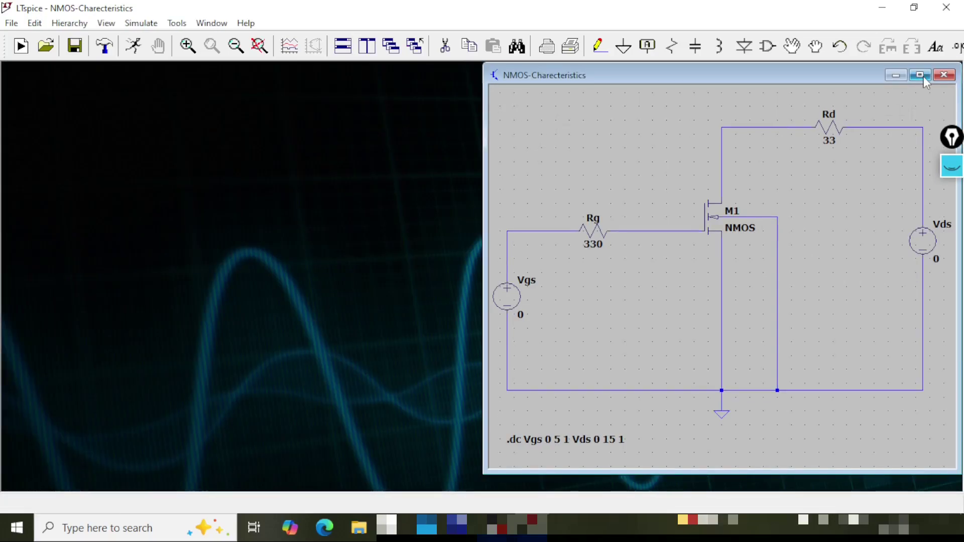
click(920, 74)
drag(223, 479, 208, 398)
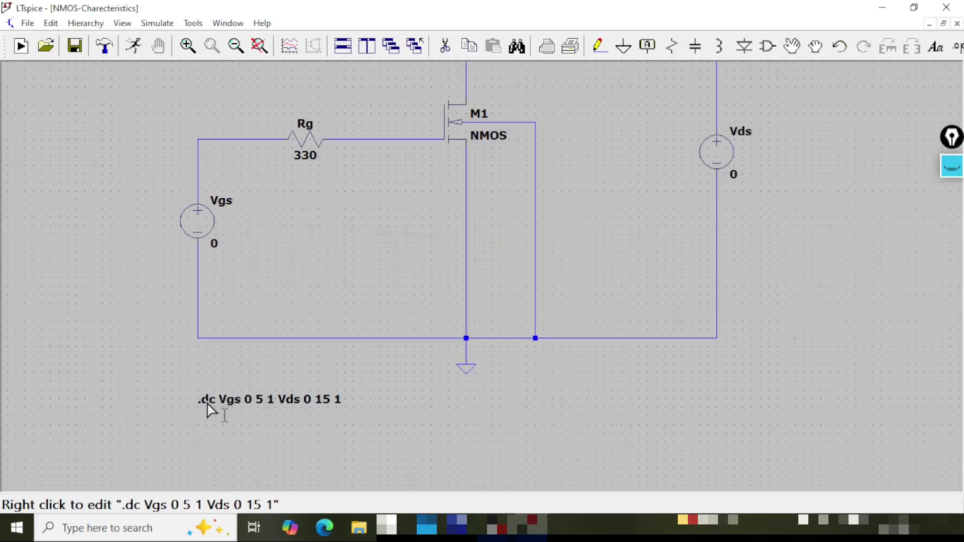
right_click(208, 401)
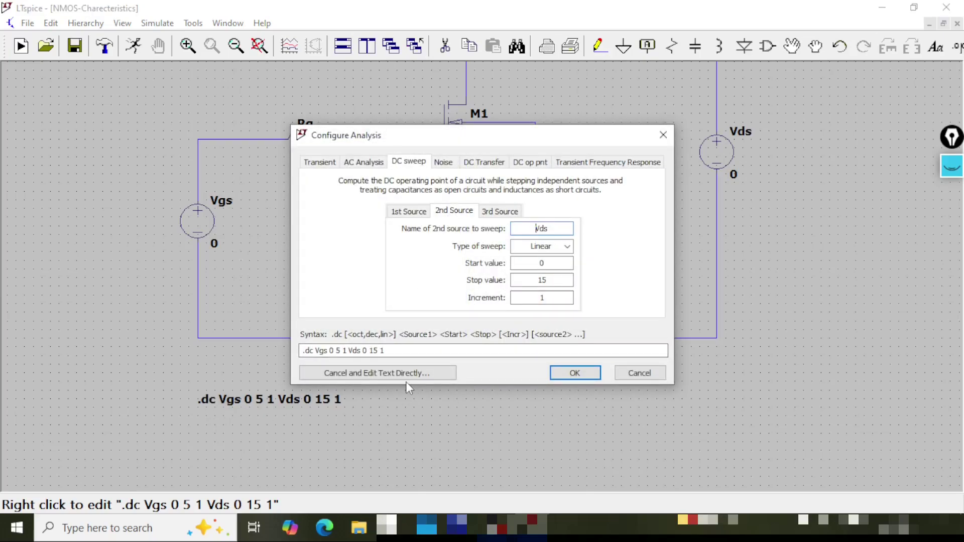
click(380, 373)
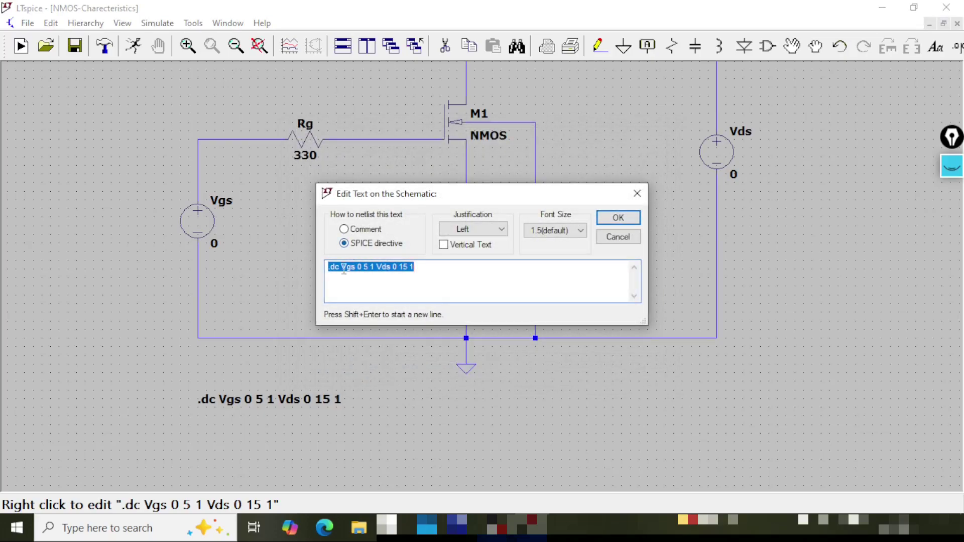
click(434, 270)
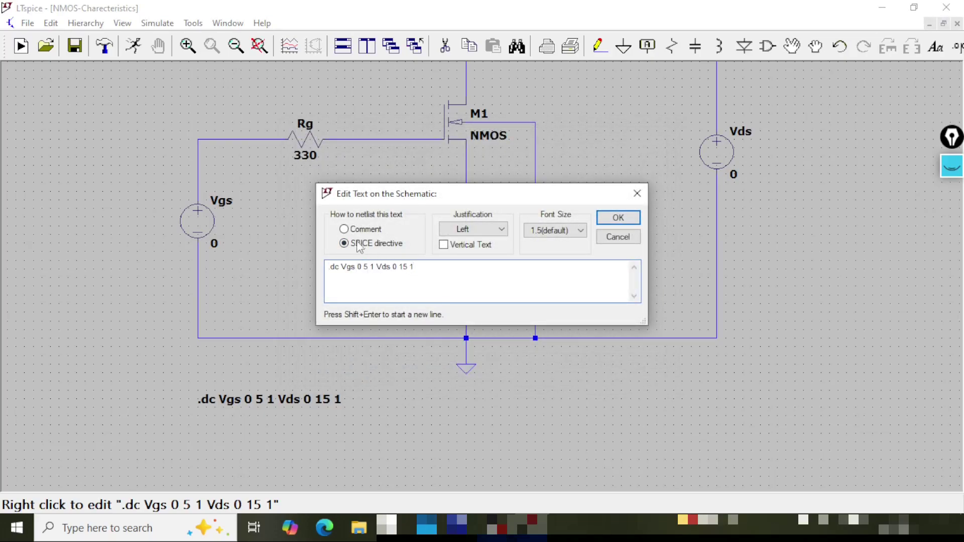
click(346, 230)
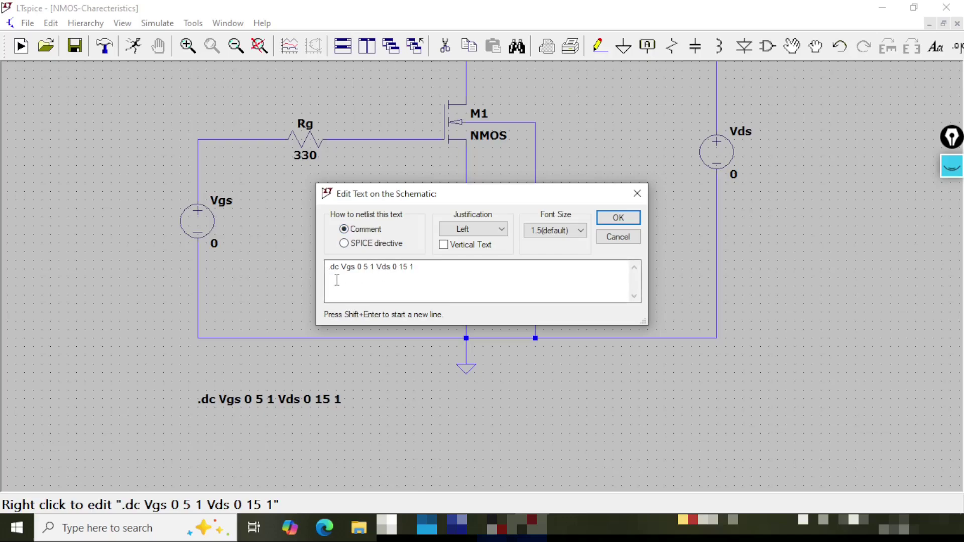
click(619, 219)
drag(185, 413, 360, 418)
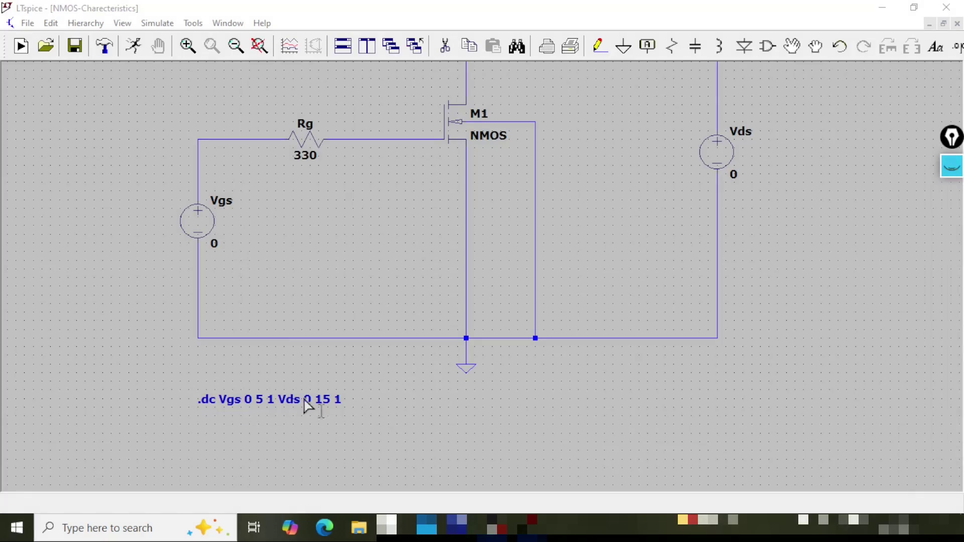
- View the SPICE netlist, check how the .dc sweep line is written in it, and close it
click(122, 23)
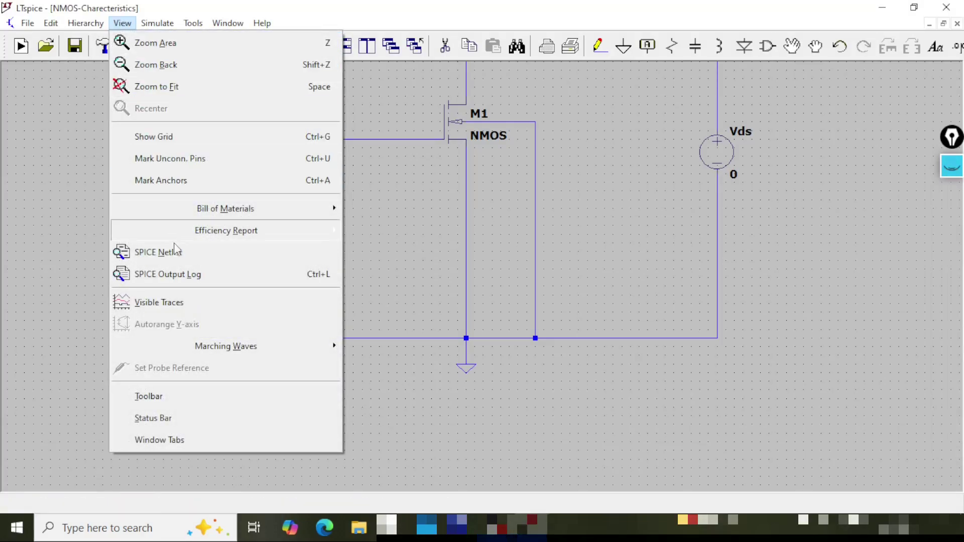
click(194, 256)
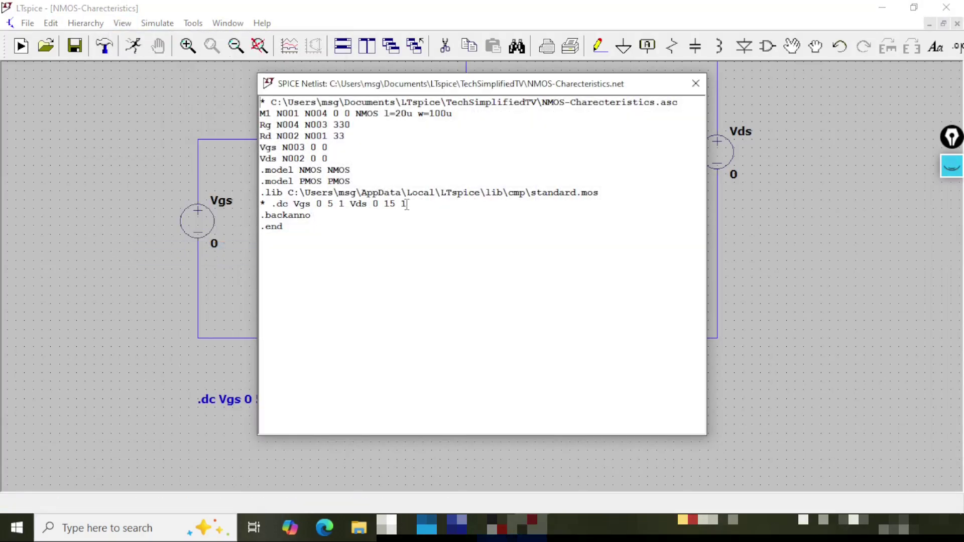
drag(407, 204, 270, 208)
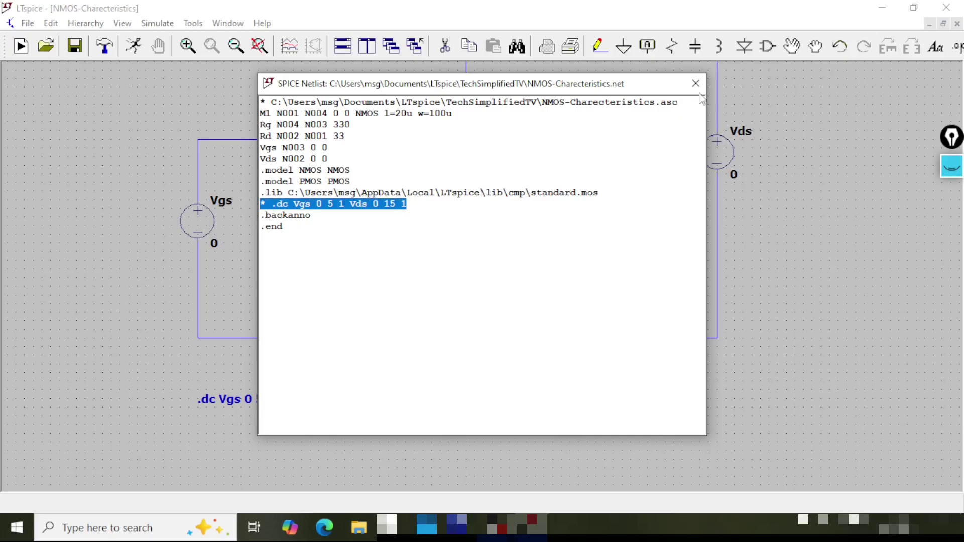
click(696, 84)
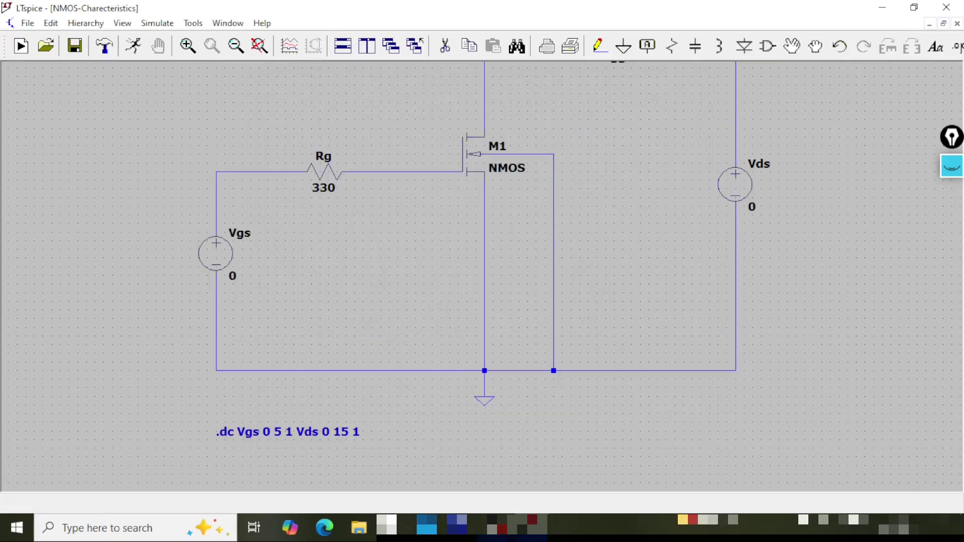
- Add a new SPICE directive reading .dc and place it just below the commented-out sweep line
click(957, 46)
text(.)
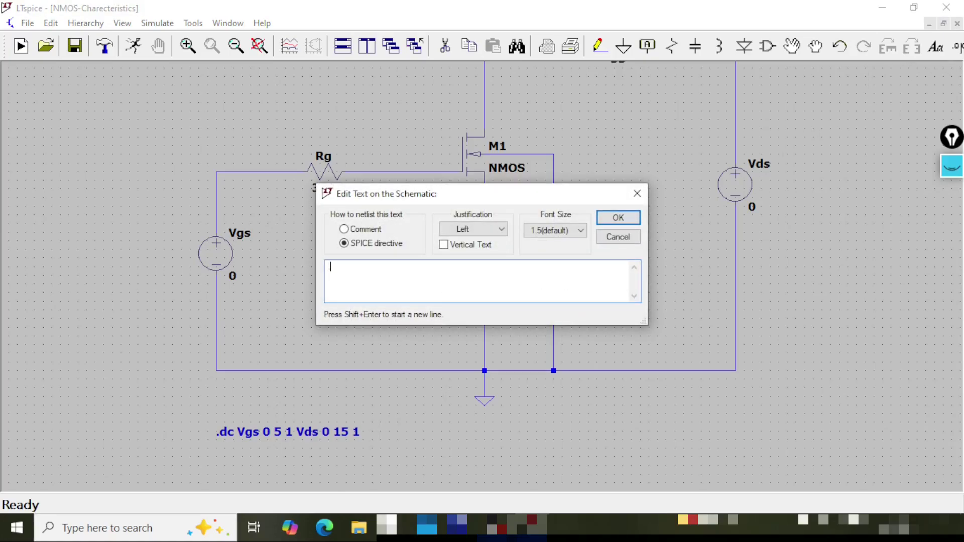
text(dc)
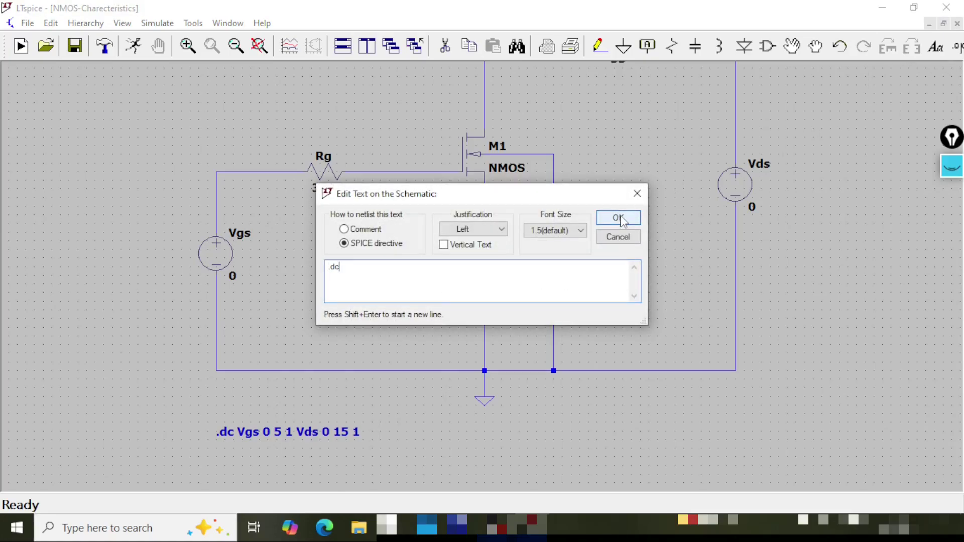
click(618, 217)
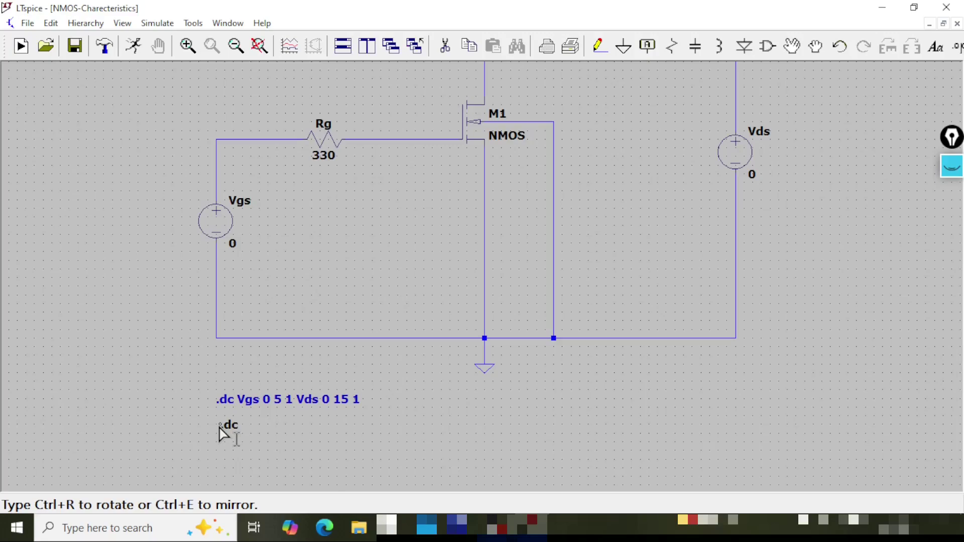
click(220, 428)
- Configure the new .dc directive's first source as Vds with a linear sweep from 0 to 15 in increments of 1
right_click(242, 422)
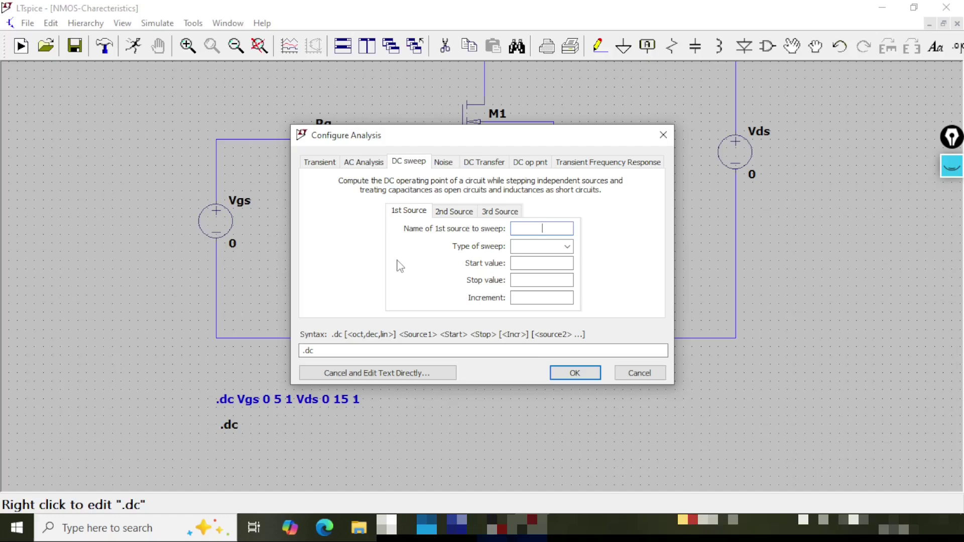
text(Vds)
click(567, 246)
click(543, 260)
click(544, 263)
text(0)
click(546, 280)
text(15)
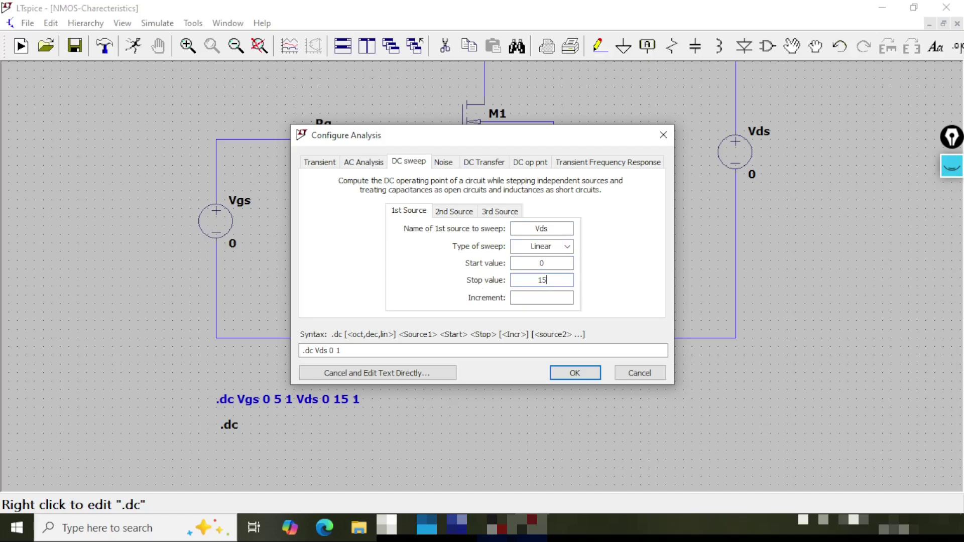
key(Tab)
text(1)
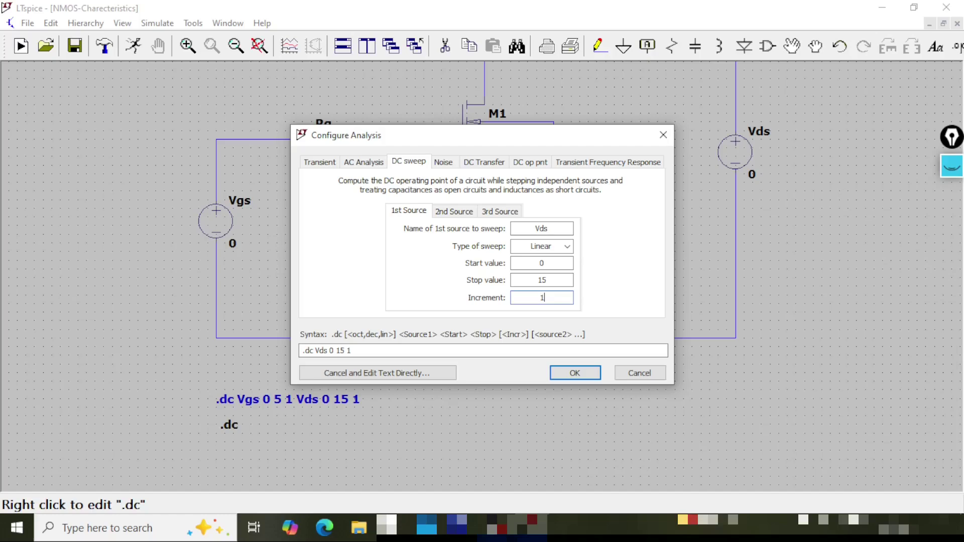
double_click(525, 295)
- Set the second sweep source to Vgs, linear from 0 to 5 in increments of 1, and apply the DC sweep
click(455, 211)
click(543, 228)
text(Vgs)
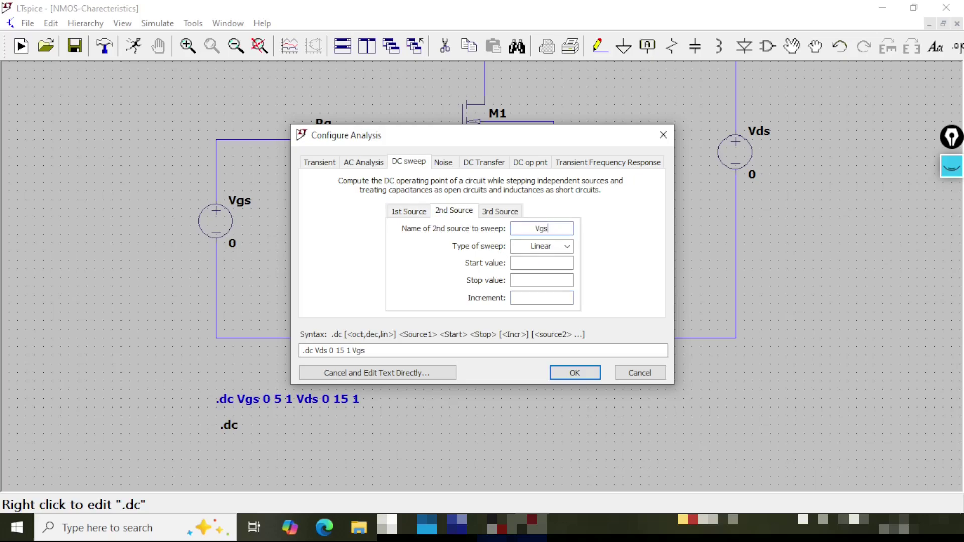
click(567, 247)
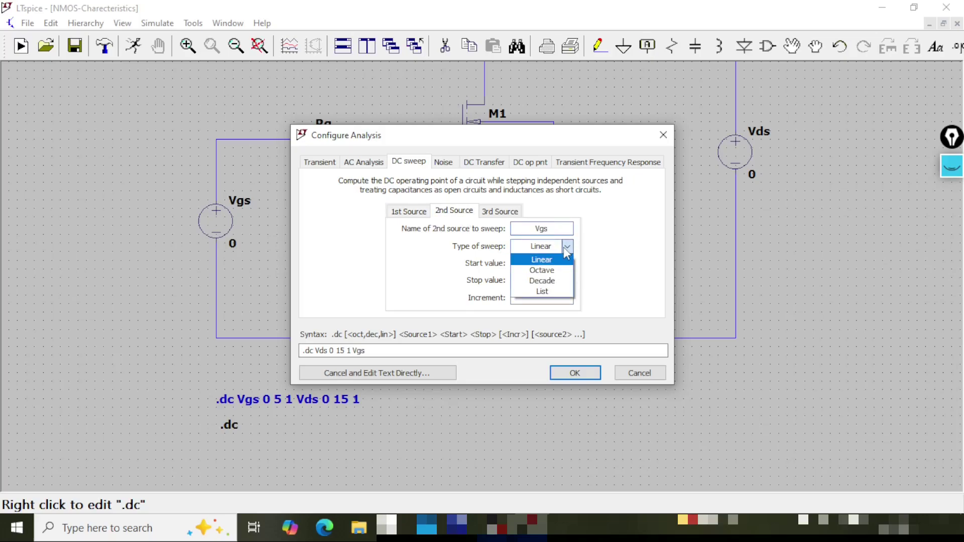
click(564, 260)
click(555, 265)
text(0)
key(Tab)
text(5)
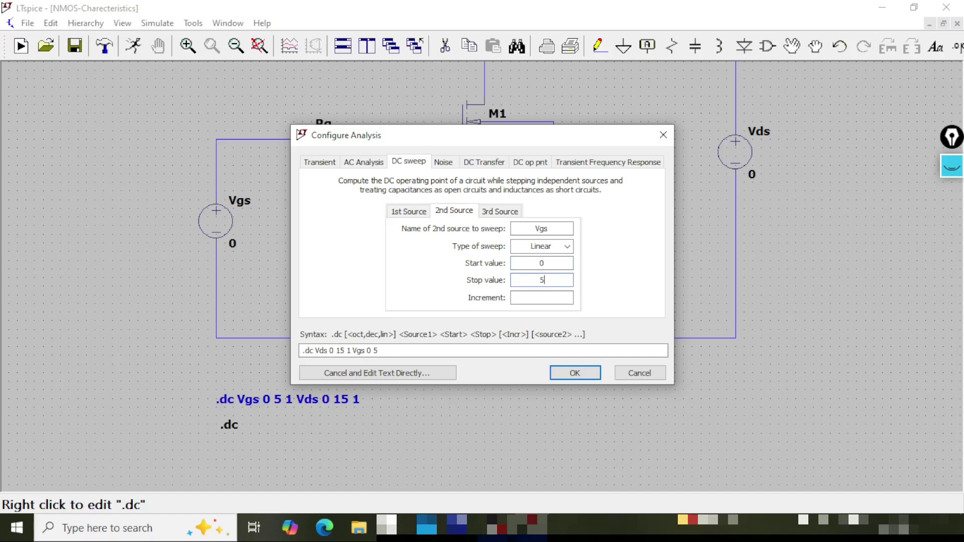
click(539, 298)
text(1)
click(409, 211)
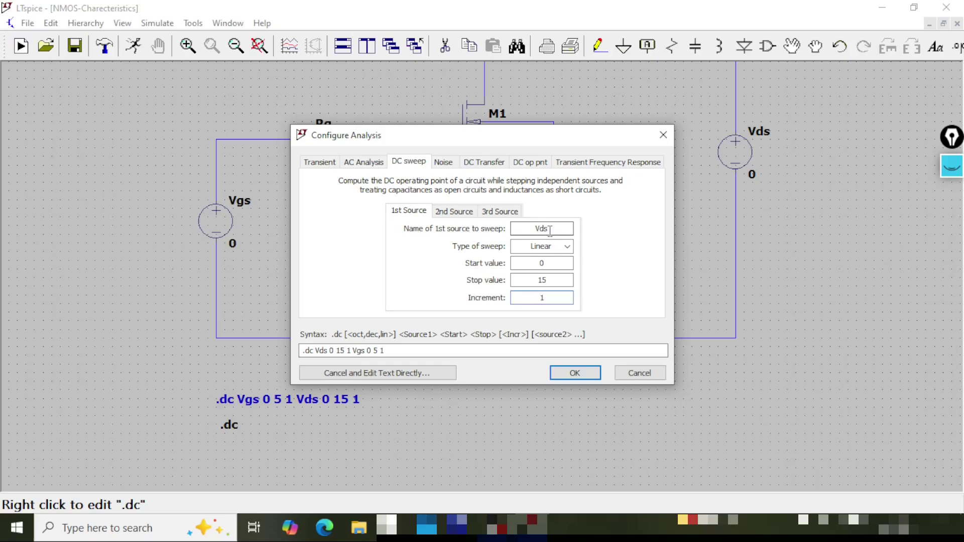
click(452, 211)
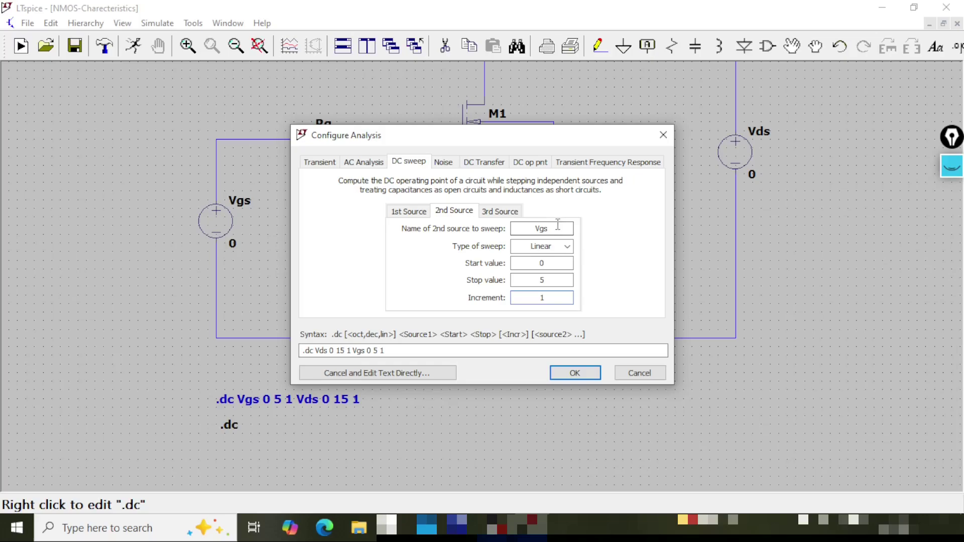
click(572, 374)
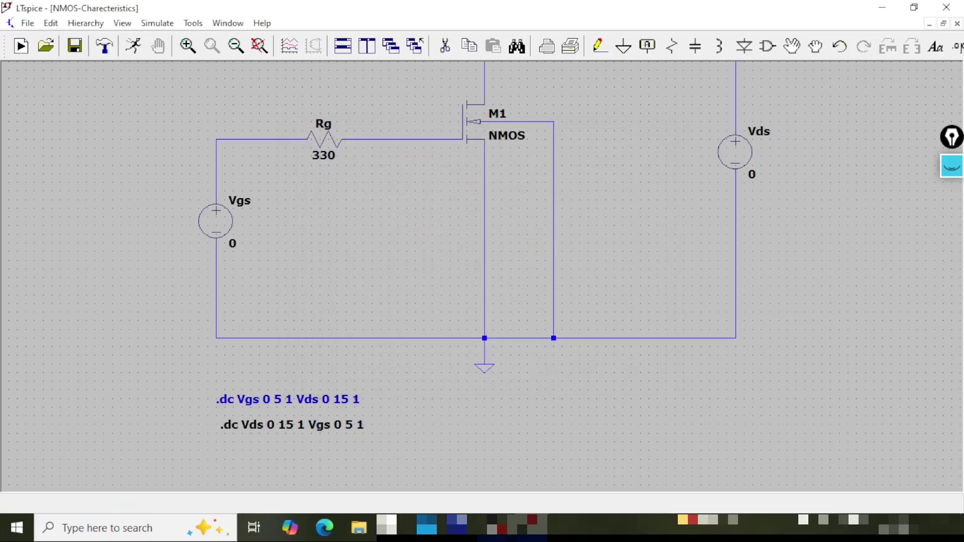
- Save the schematic and check how the commented and the active .dc lines are written in the SPICE netlist
click(75, 46)
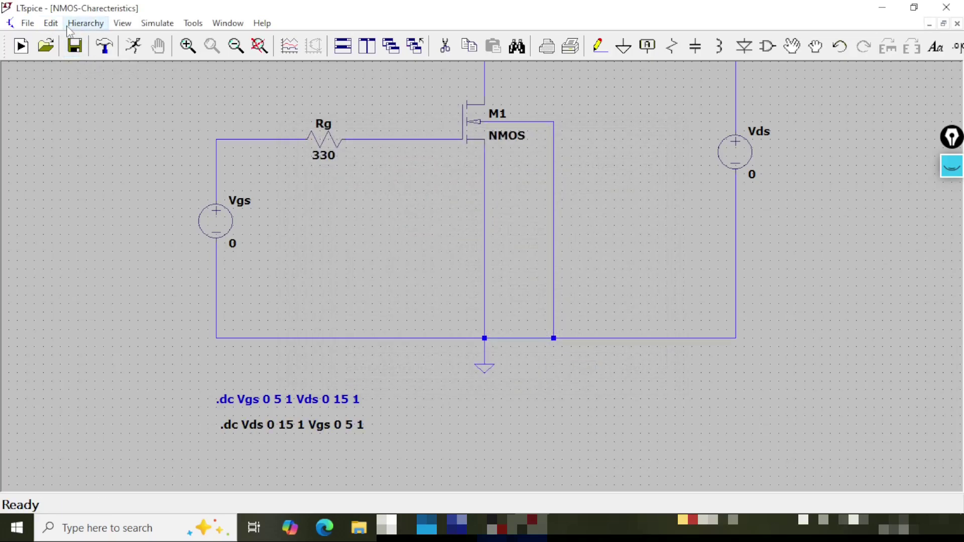
click(122, 23)
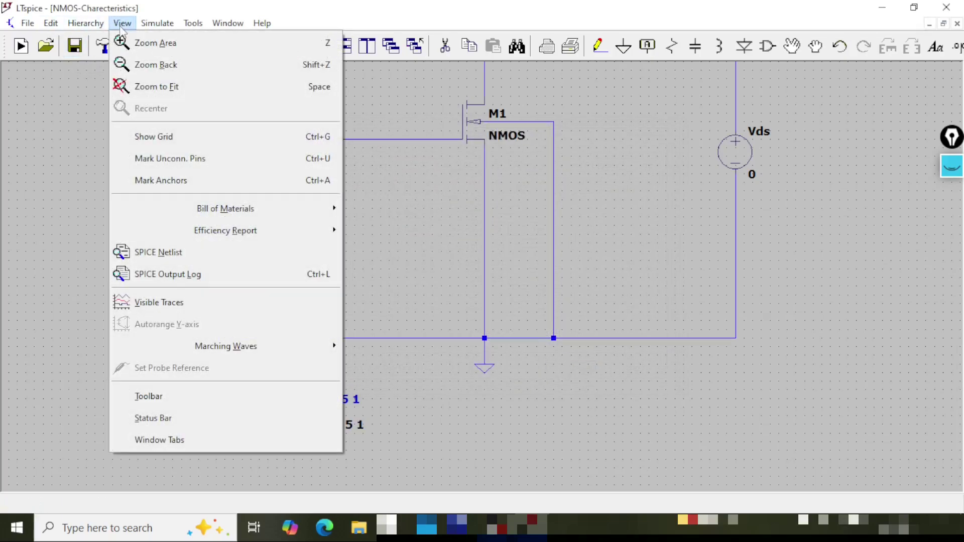
click(226, 252)
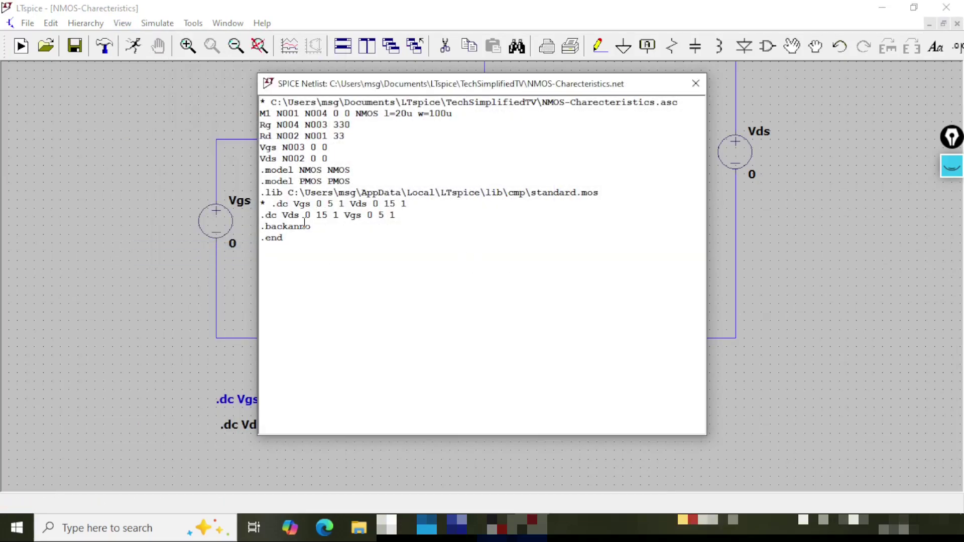
drag(407, 203, 261, 204)
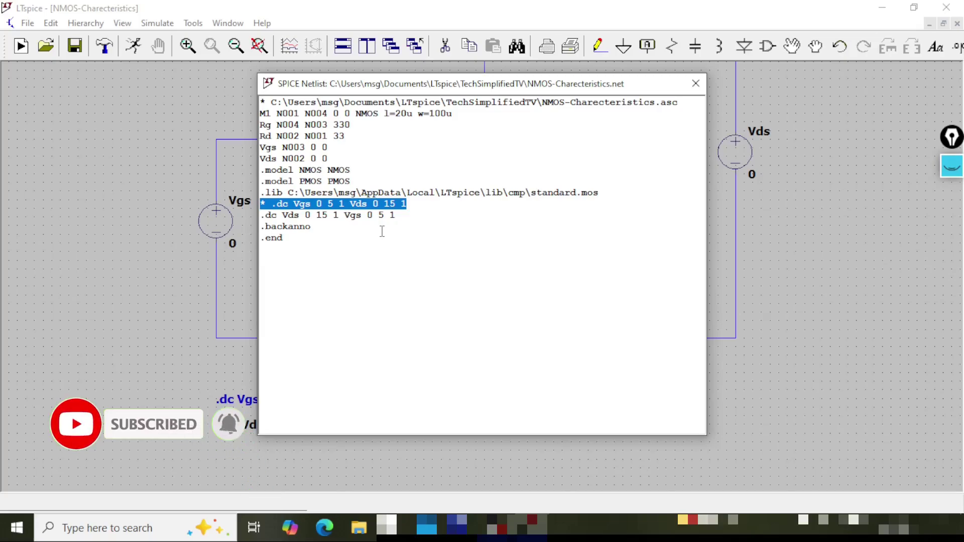
drag(398, 216, 261, 216)
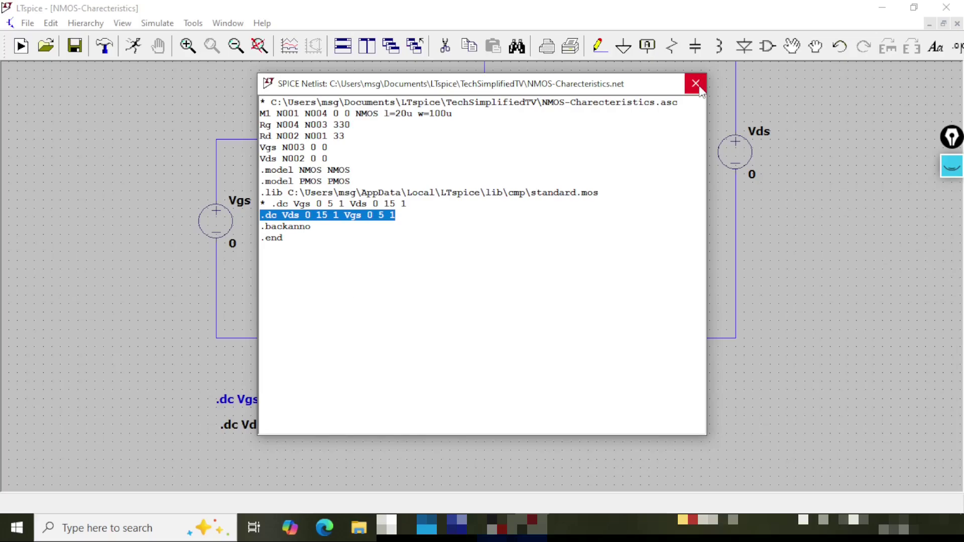
click(696, 84)
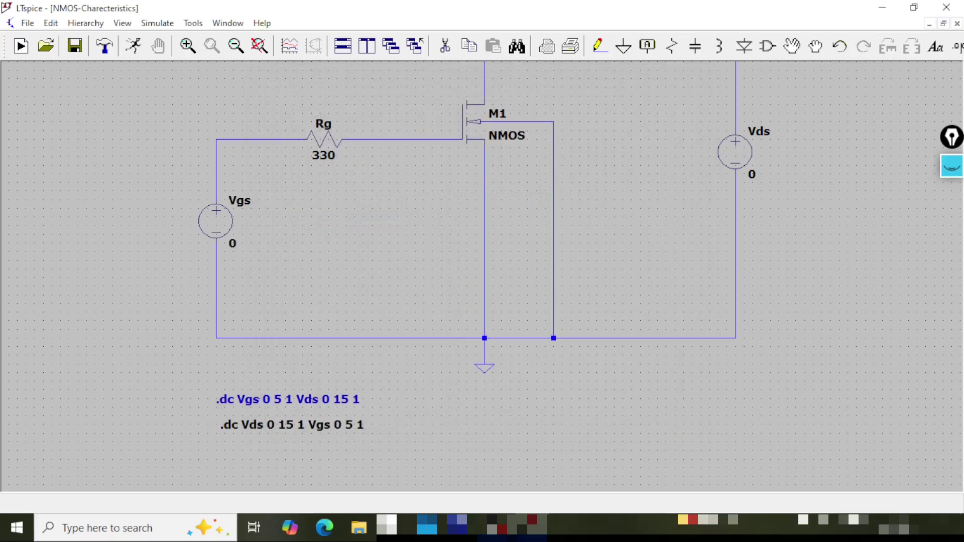
- Run the Vds/Vgs DC sweep simulation and review the SPICE output log with its Vgs steps
click(260, 45)
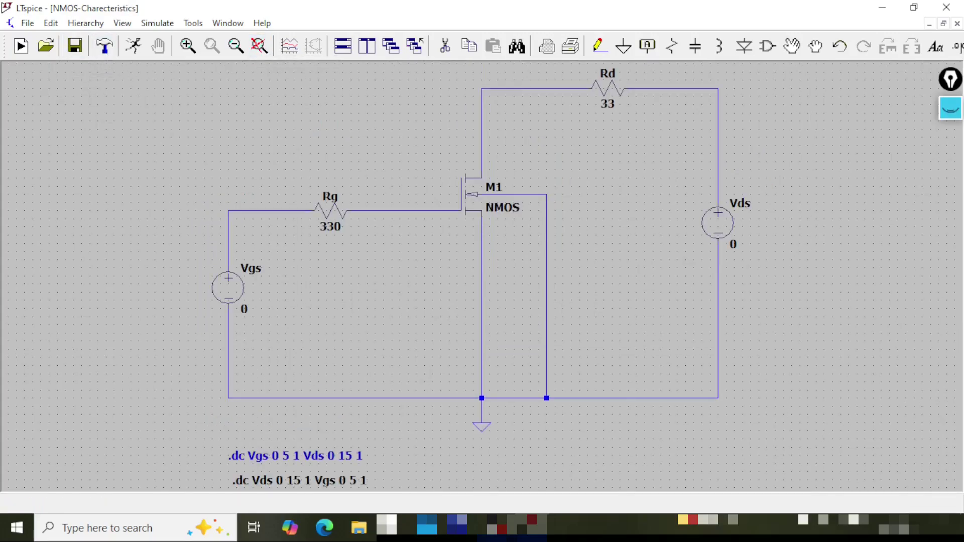
click(133, 48)
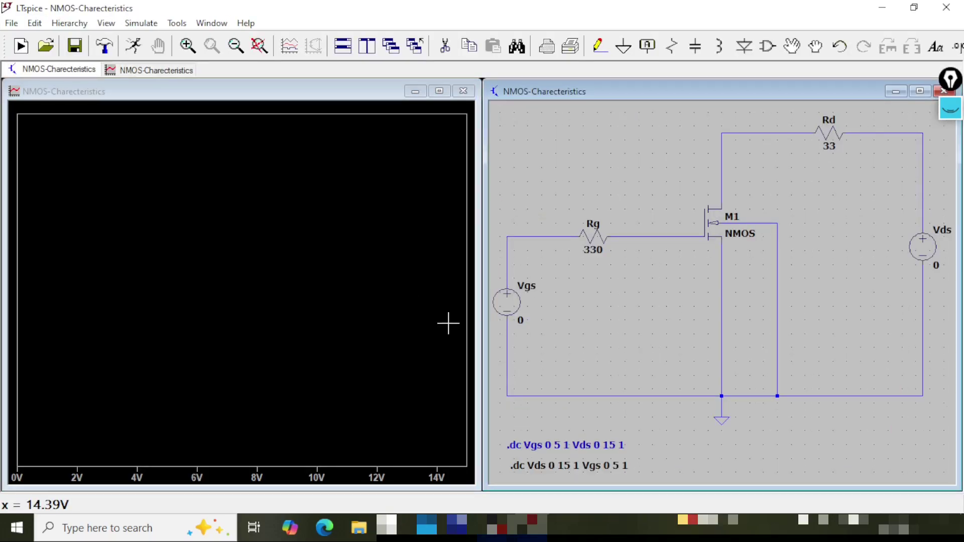
click(106, 23)
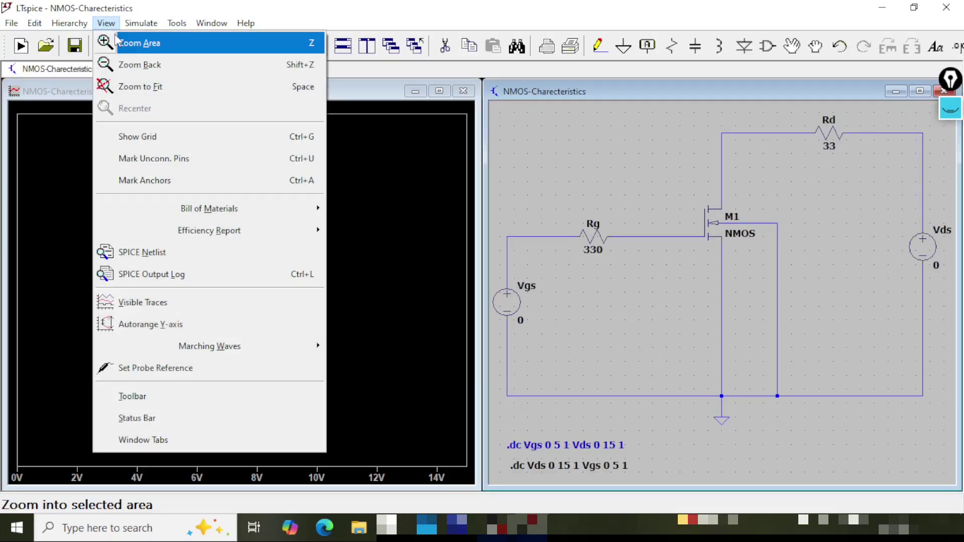
click(216, 275)
drag(457, 286, 260, 116)
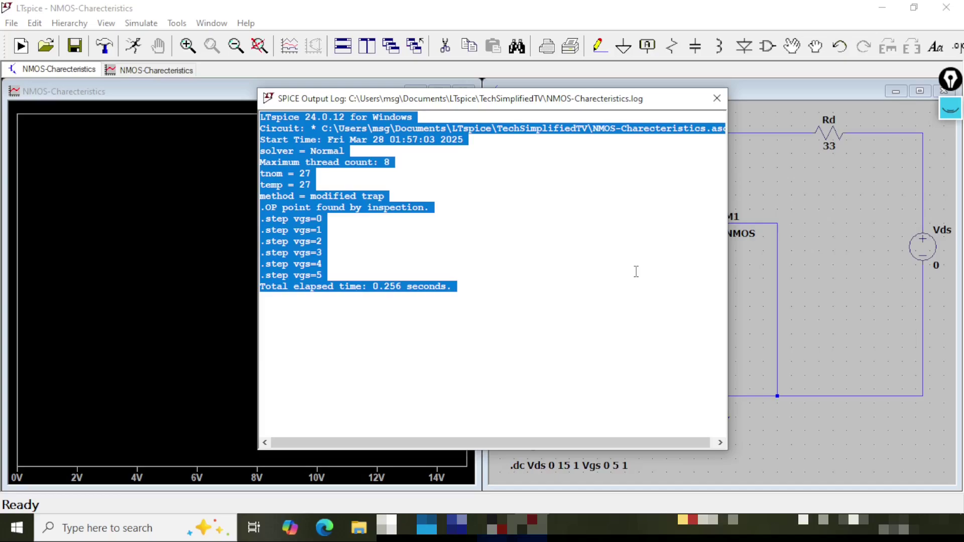
click(717, 99)
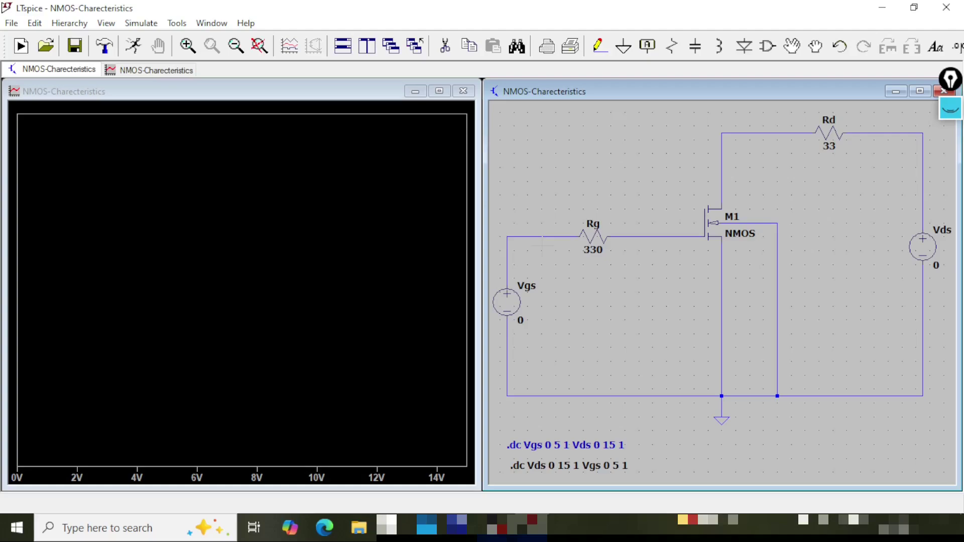
- Plot the current through Rd, and underline the Vds axis ends, the Vds source and both sweep ranges with the screen pen
click(832, 134)
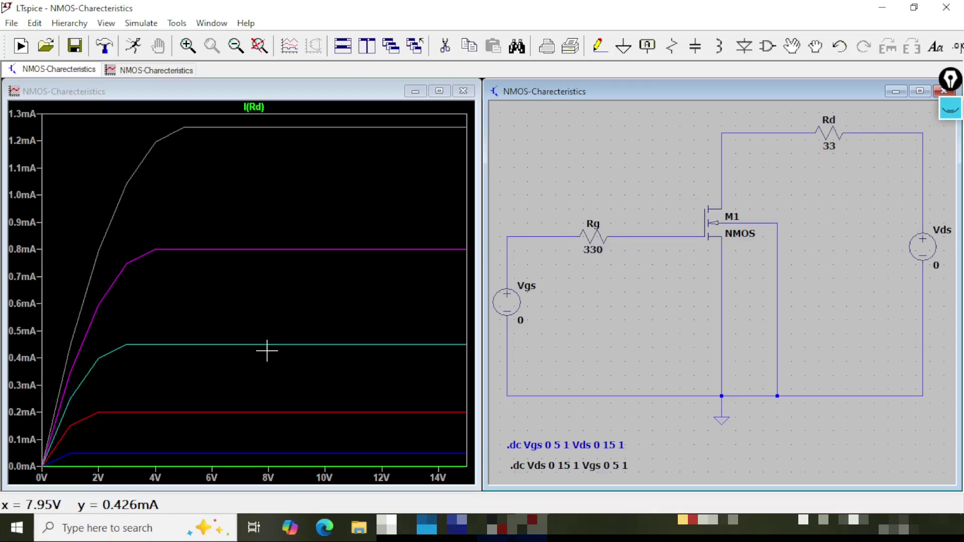
key(ctrl+shift+1)
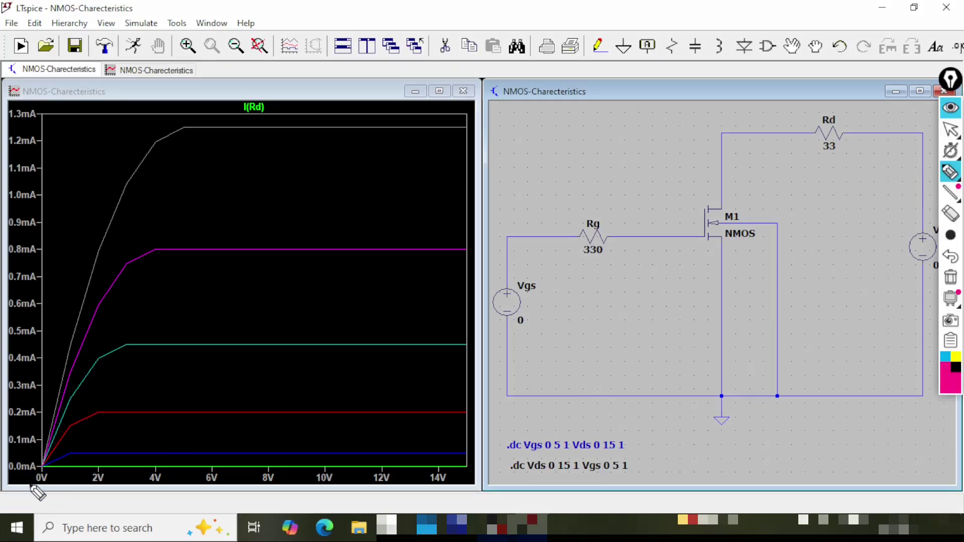
drag(38, 483, 51, 480)
drag(431, 489, 462, 481)
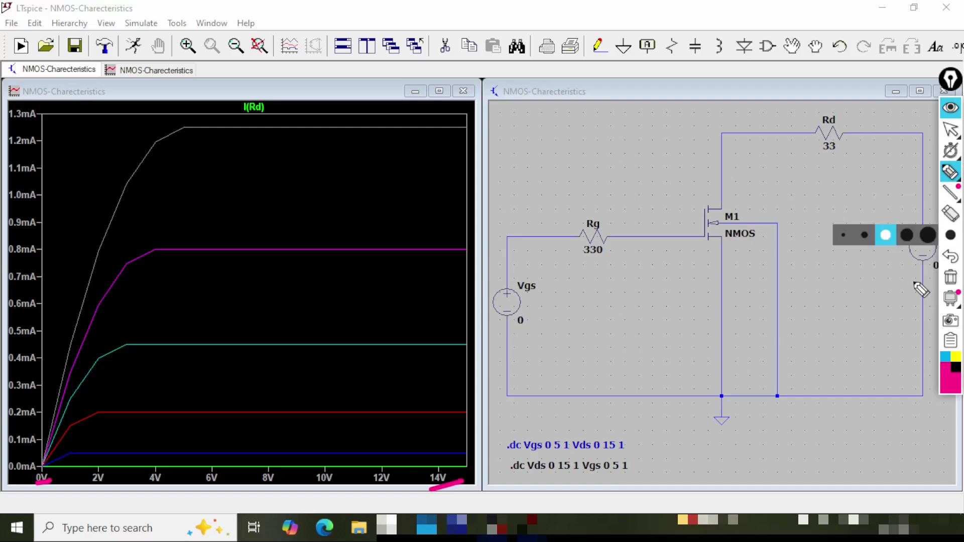
drag(903, 285, 937, 279)
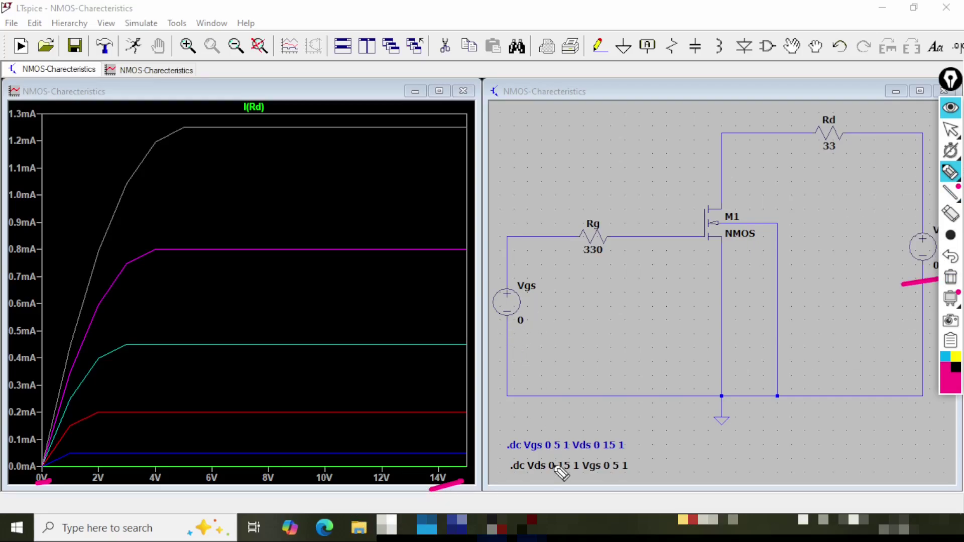
drag(591, 475, 627, 473)
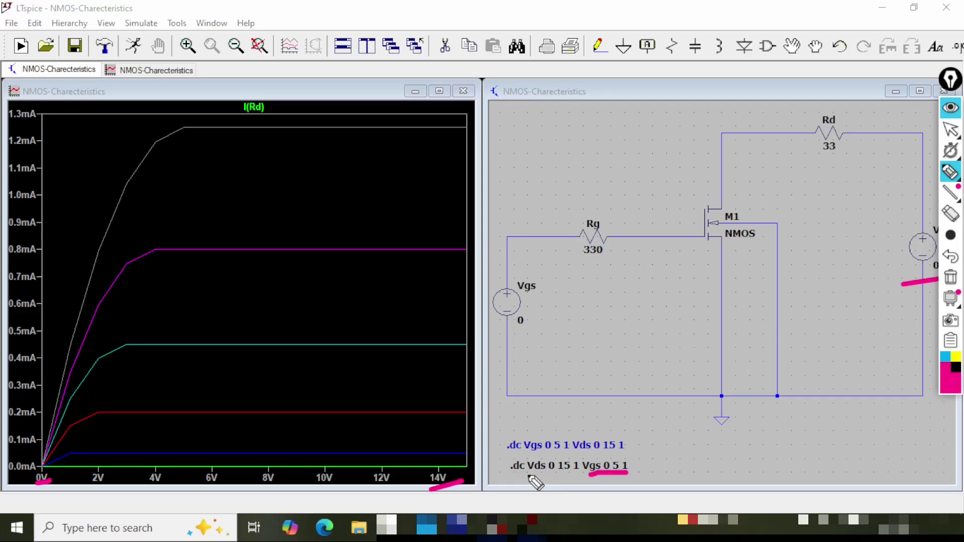
drag(526, 473, 567, 472)
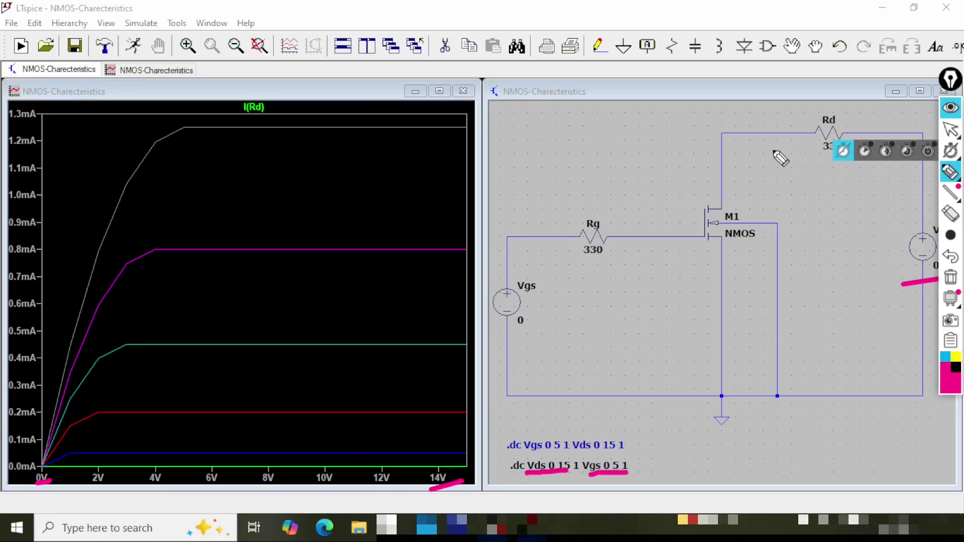
- Draw an arrow for the drain current into M1 and label the plot's axes Id and Vds by hand
mouse_move(804, 151)
mouse_down()
mouse_move(761, 148)
mouse_move(746, 191)
mouse_move(736, 173)
mouse_move(772, 179)
mouse_up()
mouse_move(46, 162)
mouse_down()
mouse_move(11, 174)
mouse_move(30, 206)
mouse_move(62, 213)
mouse_up()
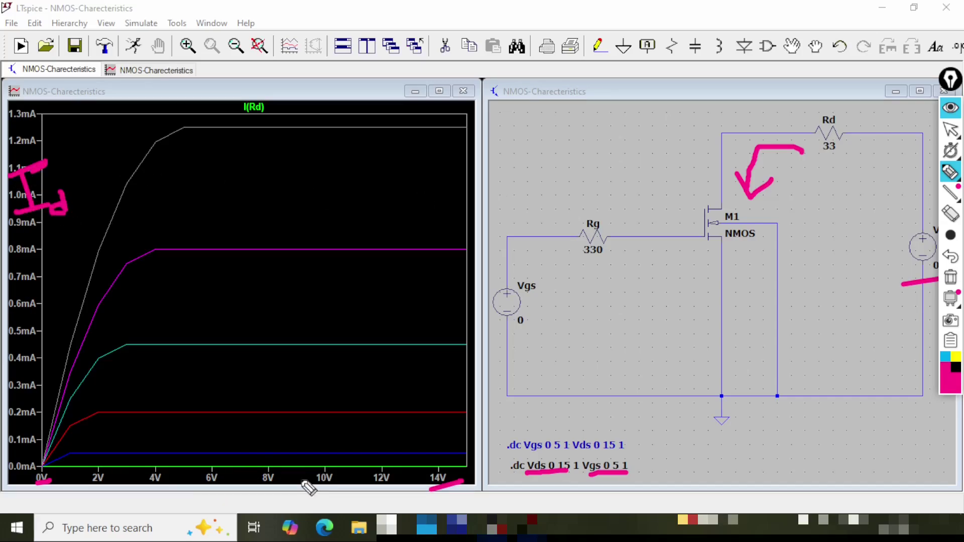
mouse_move(246, 468)
mouse_down()
mouse_move(260, 502)
mouse_move(304, 450)
mouse_up()
mouse_move(301, 489)
mouse_down()
mouse_move(312, 495)
mouse_move(288, 487)
mouse_move(305, 494)
mouse_move(314, 485)
mouse_move(327, 501)
mouse_move(314, 505)
mouse_up()
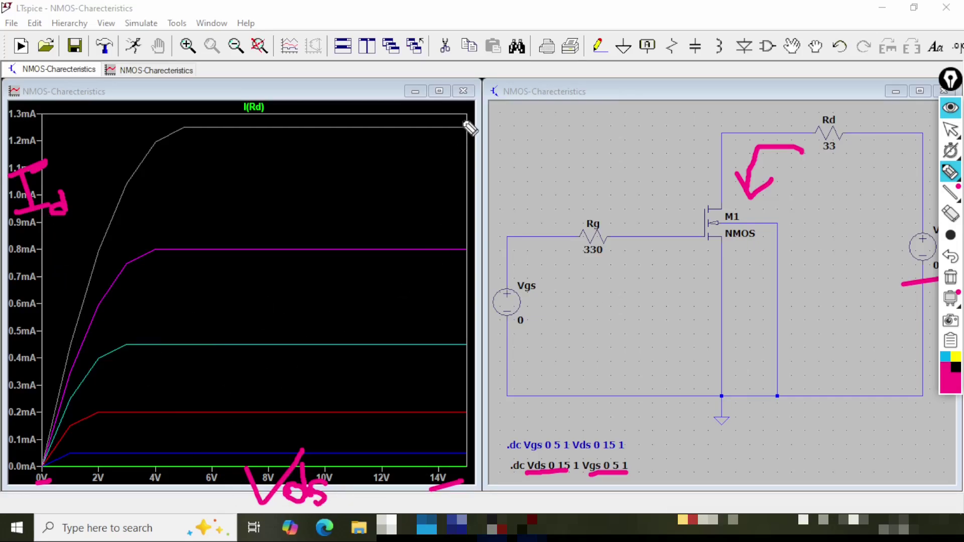
- Circle the five nonzero drain-current curves near their high-Vds ends, and mark the Vgs source with a tick and a 5
mouse_move(468, 120)
mouse_down()
mouse_move(457, 142)
mouse_move(469, 119)
mouse_up()
mouse_move(470, 251)
mouse_down()
mouse_move(441, 254)
mouse_move(469, 248)
mouse_up()
drag(455, 333, 458, 339)
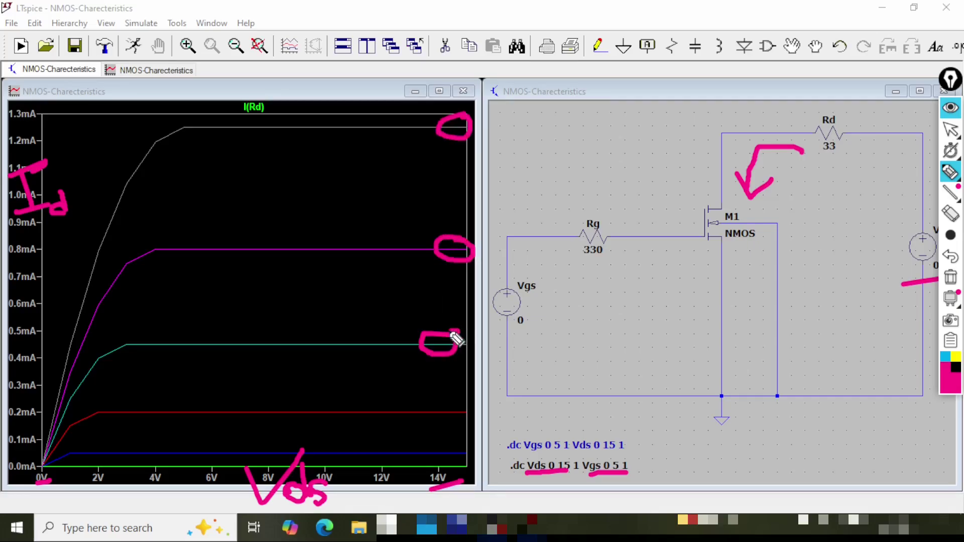
mouse_move(446, 401)
mouse_down()
mouse_move(436, 404)
mouse_move(447, 400)
mouse_up()
mouse_move(431, 446)
mouse_down()
mouse_move(458, 451)
mouse_move(452, 442)
mouse_up()
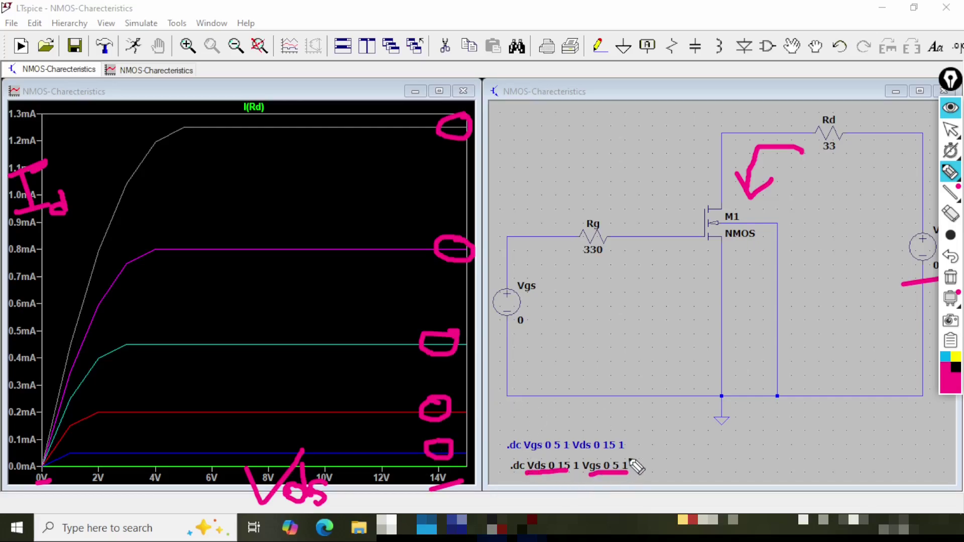
drag(530, 301, 583, 276)
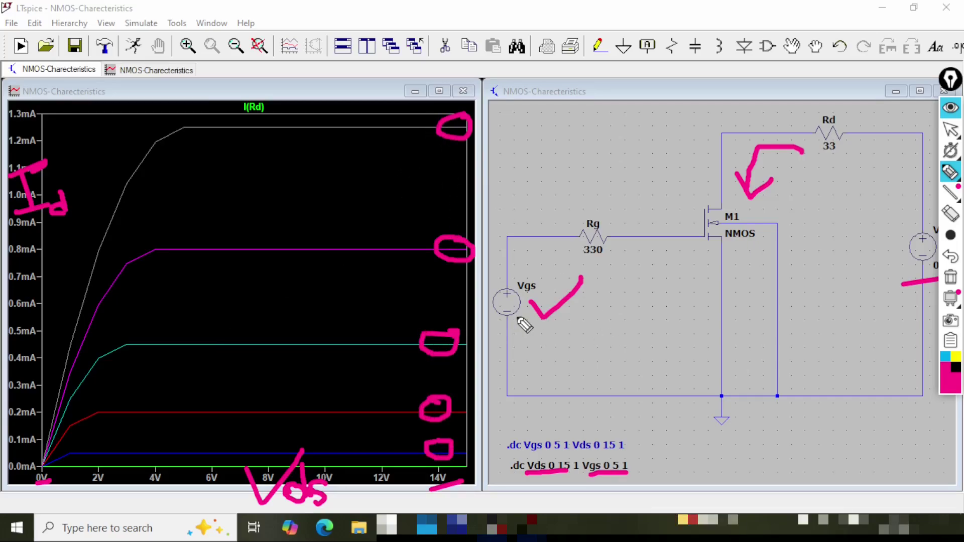
mouse_move(550, 332)
mouse_down()
mouse_move(525, 347)
mouse_move(547, 374)
mouse_move(528, 381)
mouse_up()
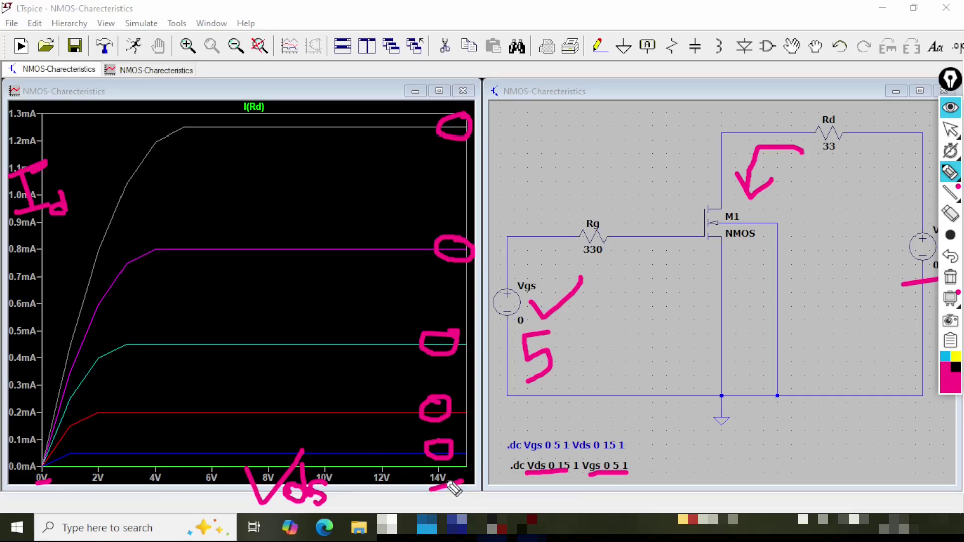
- Close the drain-current plot, and mark both .dc directives and their Vgs and Vds terms with pen underlines and ticks
key(ctrl+shift+1)
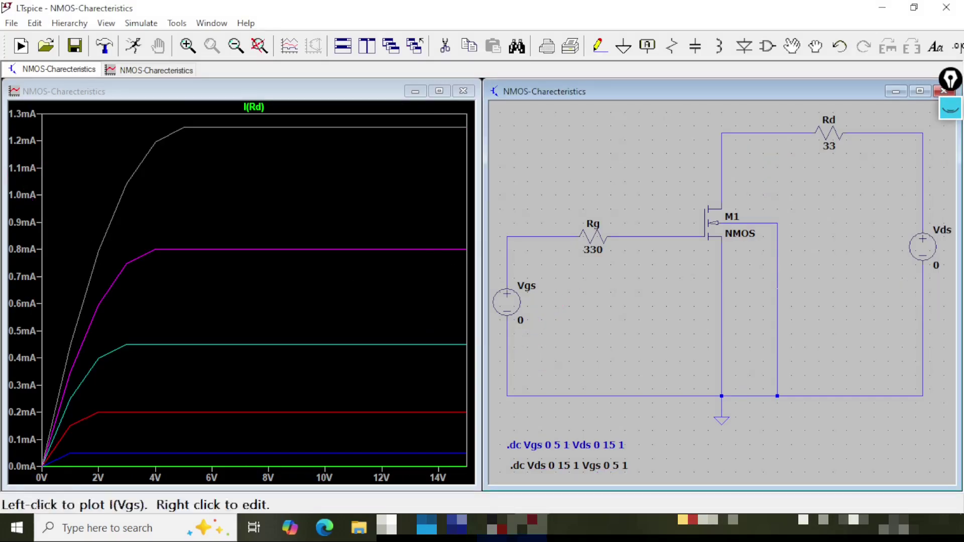
click(463, 91)
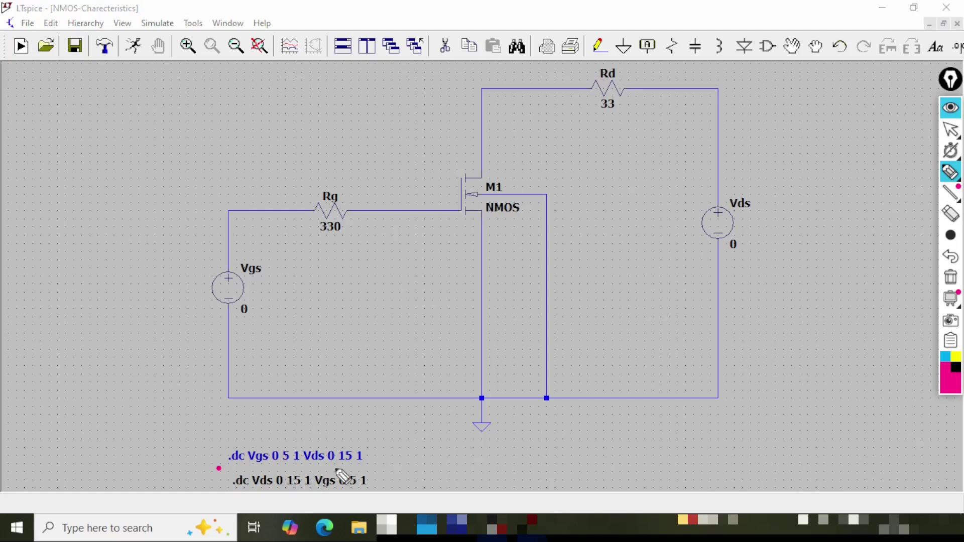
drag(218, 469, 371, 469)
drag(203, 496, 386, 499)
drag(372, 451, 416, 428)
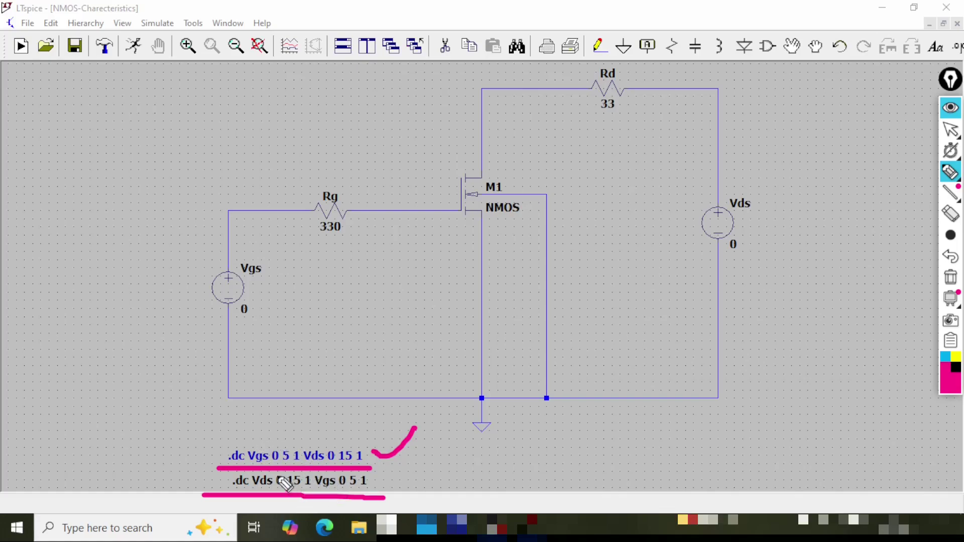
mouse_move(252, 439)
mouse_down()
mouse_move(287, 423)
mouse_move(346, 433)
mouse_move(361, 425)
mouse_up()
drag(250, 491, 346, 486)
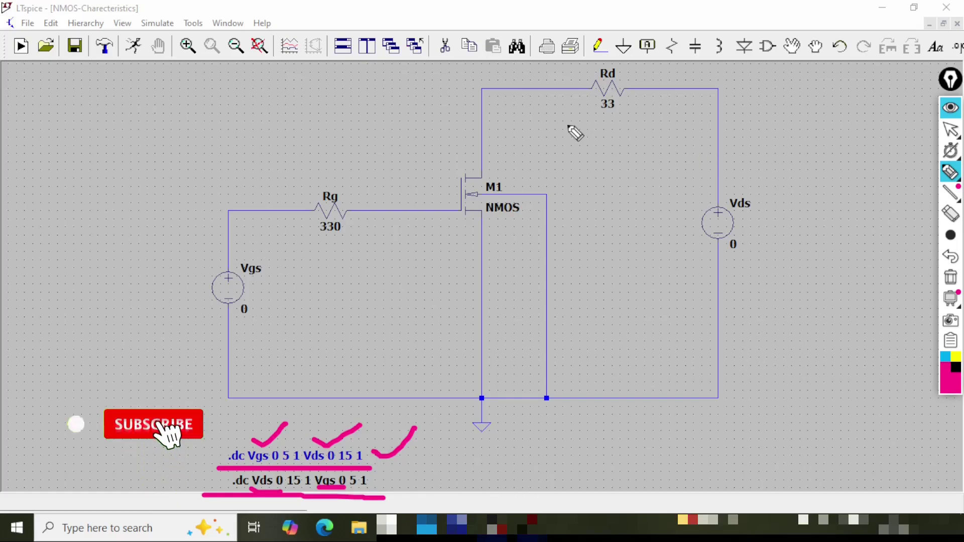
- Circle and tick the drain resistor Rd with the screen pen, and put a cross below the gate resistor Rg
mouse_move(573, 125)
mouse_down()
mouse_move(616, 132)
mouse_move(642, 92)
mouse_move(604, 70)
mouse_move(576, 123)
mouse_up()
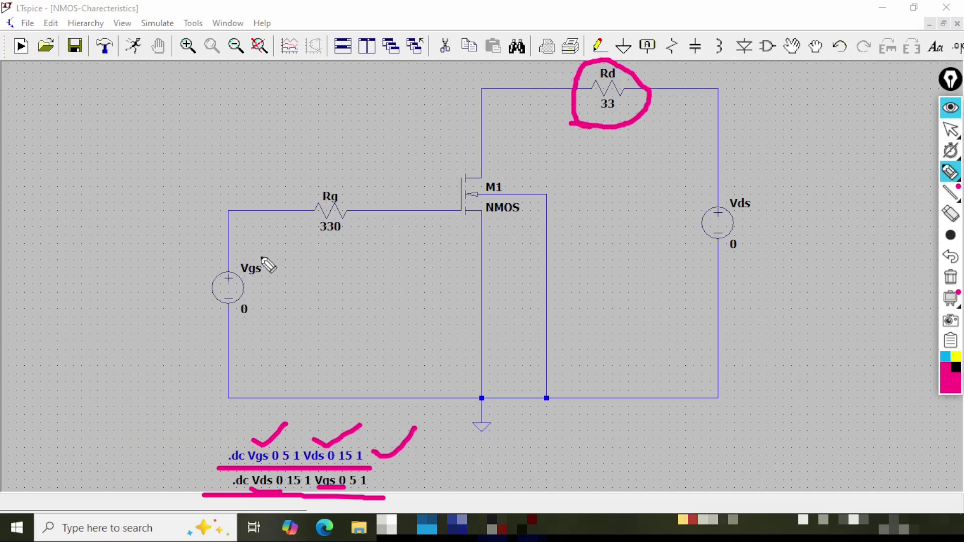
mouse_move(307, 276)
mouse_down()
mouse_move(334, 245)
mouse_move(350, 268)
mouse_up()
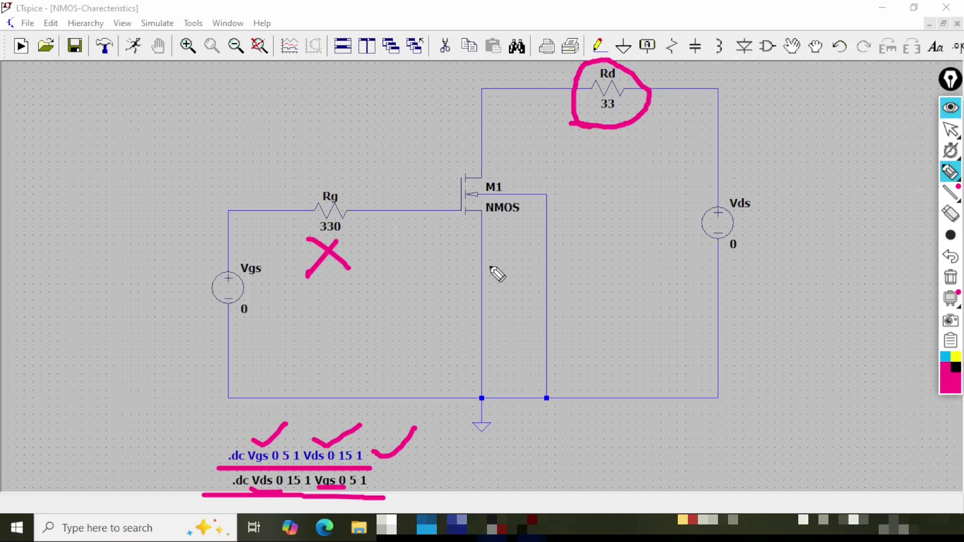
mouse_move(632, 136)
mouse_down()
mouse_move(646, 150)
mouse_move(699, 99)
mouse_up()
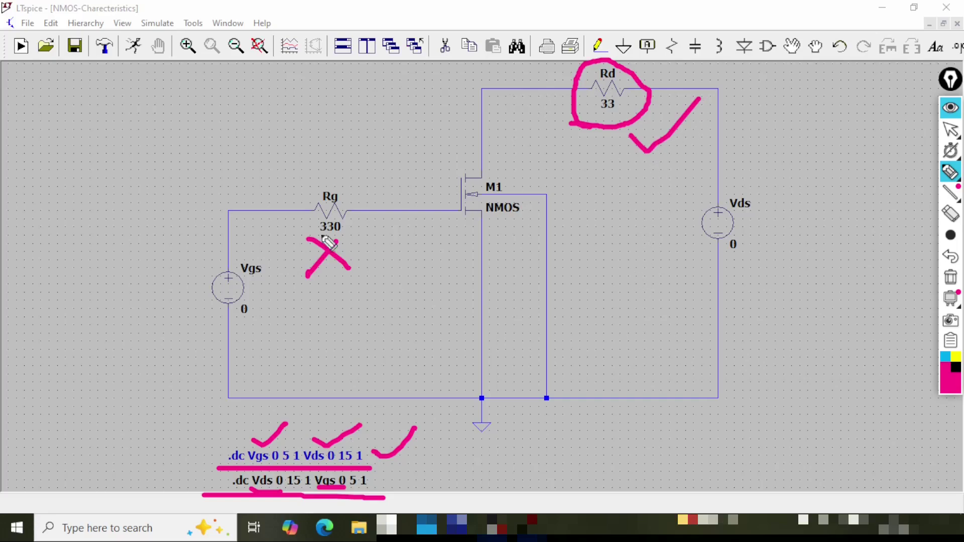
- Circle the Vgs and Vds sources and draw two downward current arrows at M1's drain, finishing by clearing the pen marks
drag(281, 264, 269, 232)
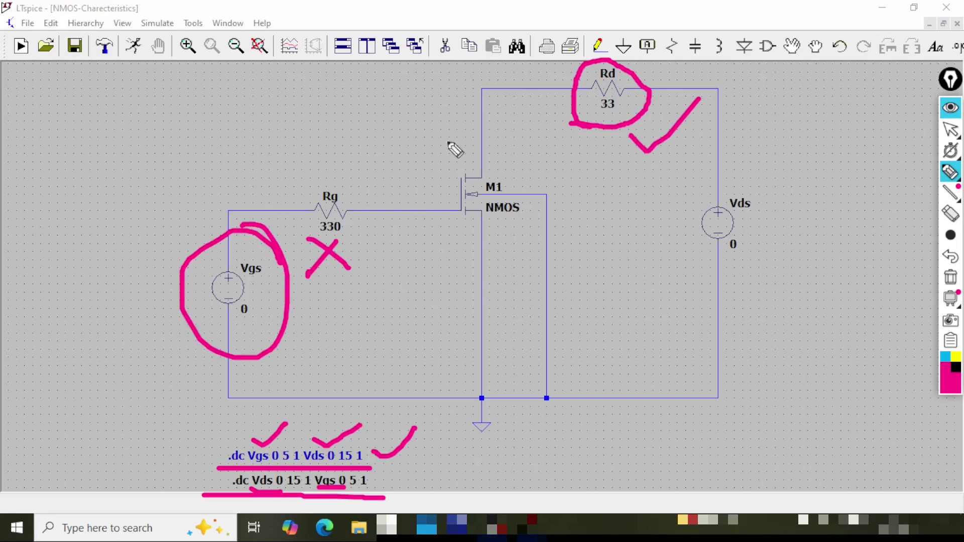
drag(468, 95, 472, 152)
drag(449, 129, 497, 131)
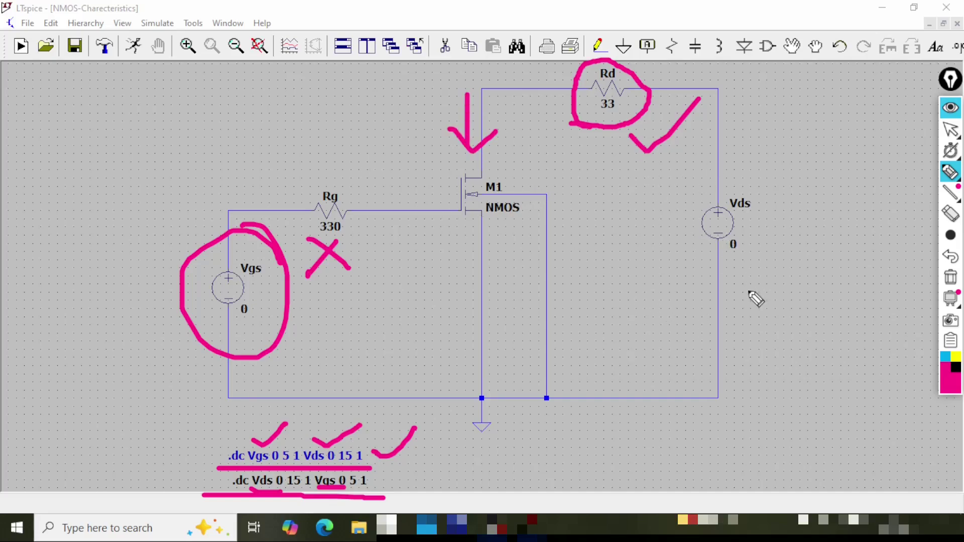
mouse_move(769, 201)
mouse_down()
mouse_move(742, 289)
mouse_move(723, 175)
mouse_up()
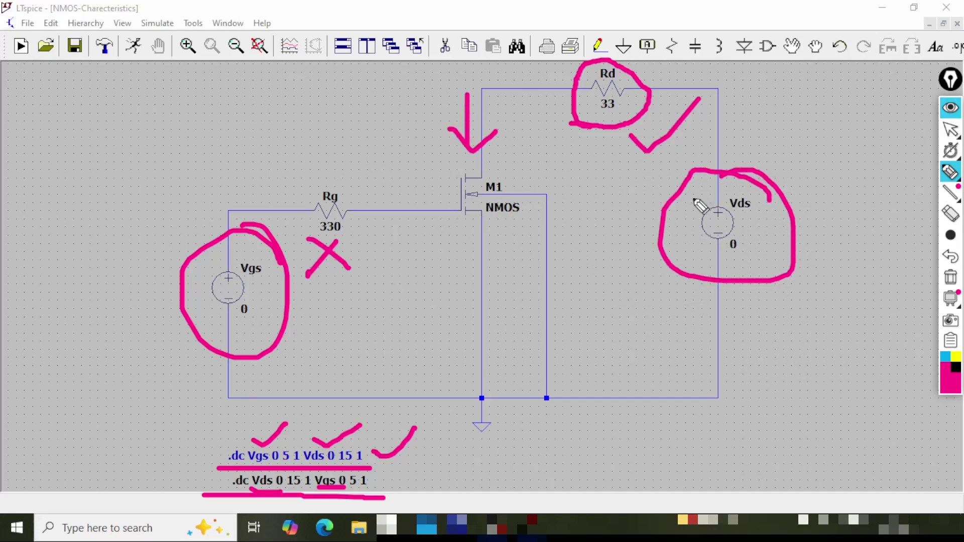
click(500, 97)
drag(502, 144, 530, 128)
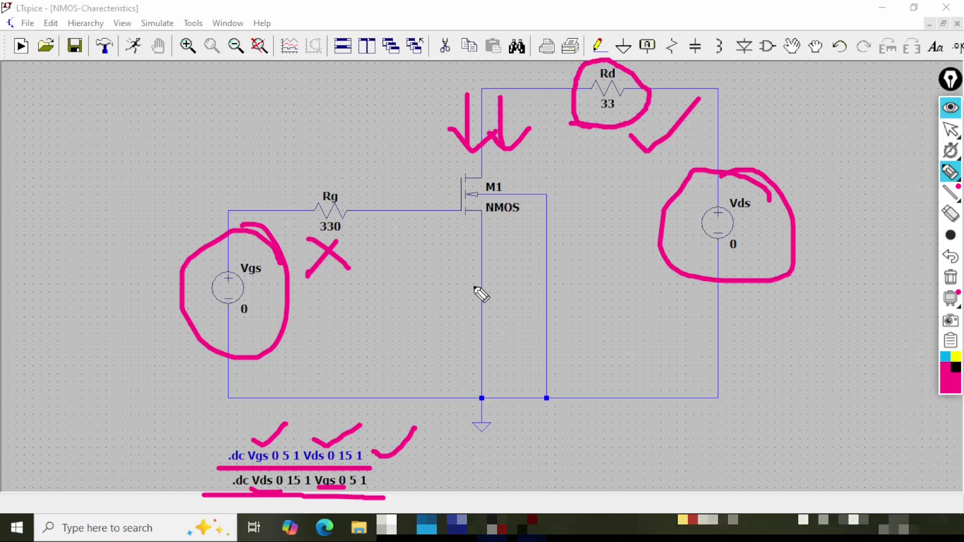
key(ctrl+shift+7)
key(ctrl+shift+1)
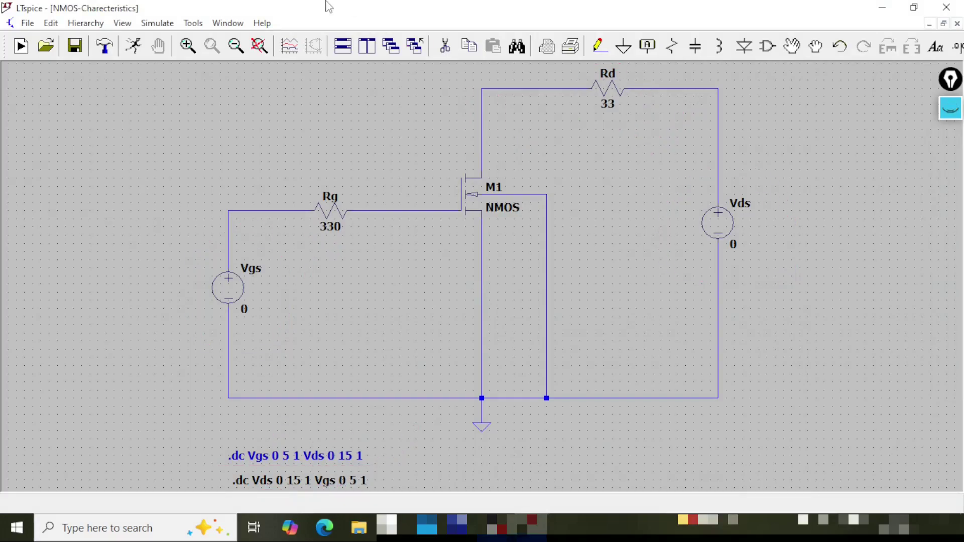